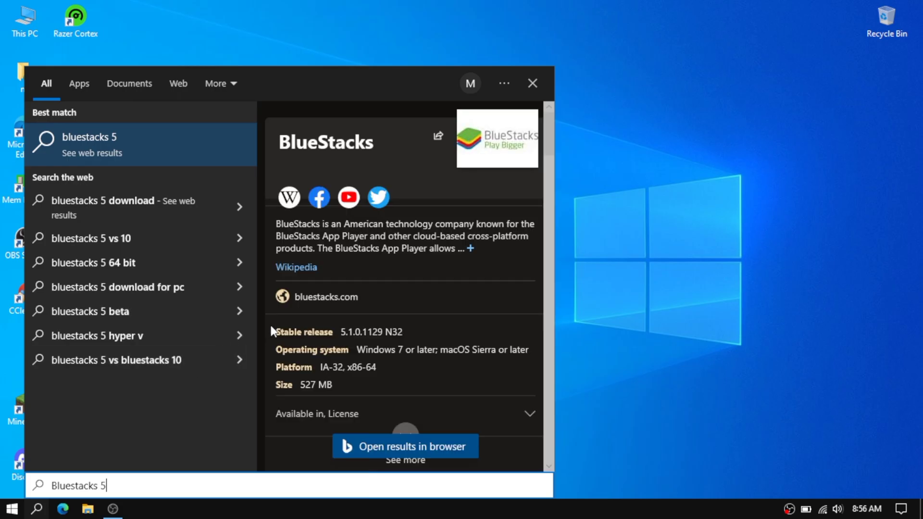
# Open the official BlueStacks website from the web results for "bluestacks 5"
pyautogui.scroll(-2, 399, 320)
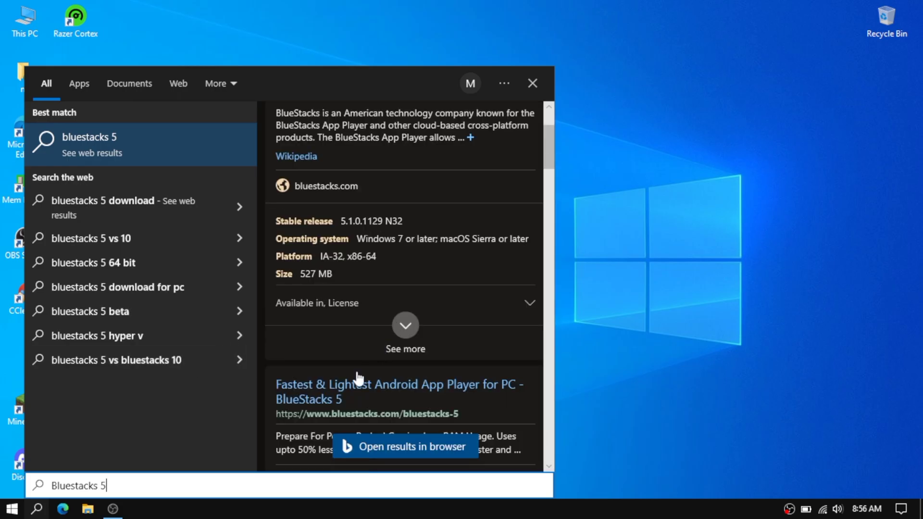
pyautogui.scroll(-4, 332, 406)
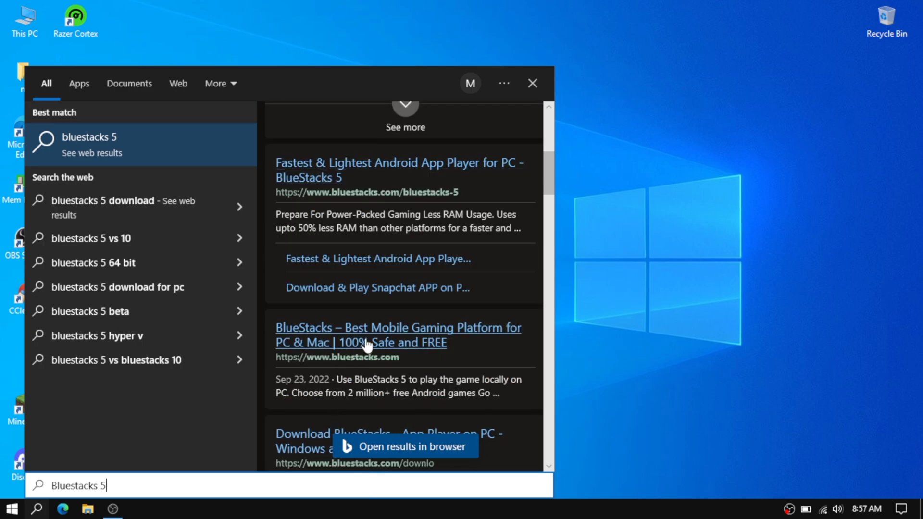
pyautogui.click(383, 335)
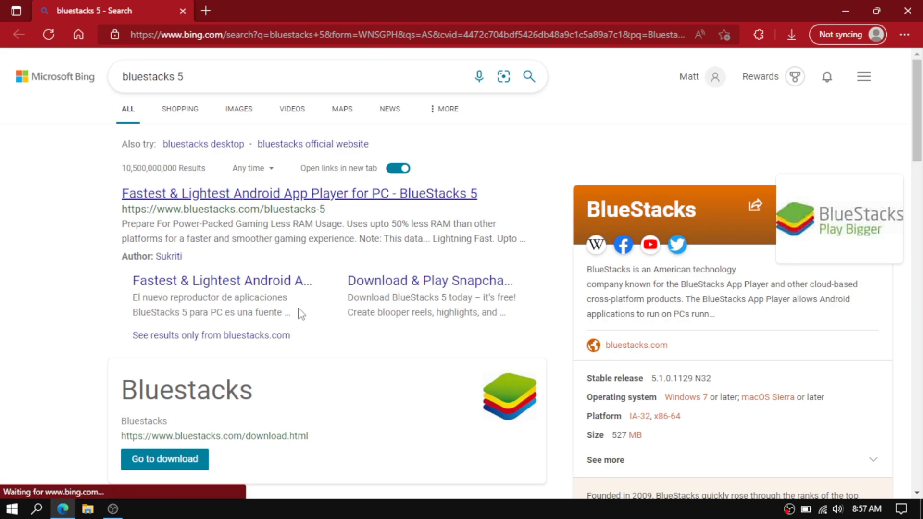
pyautogui.scroll(-6, 197, 284)
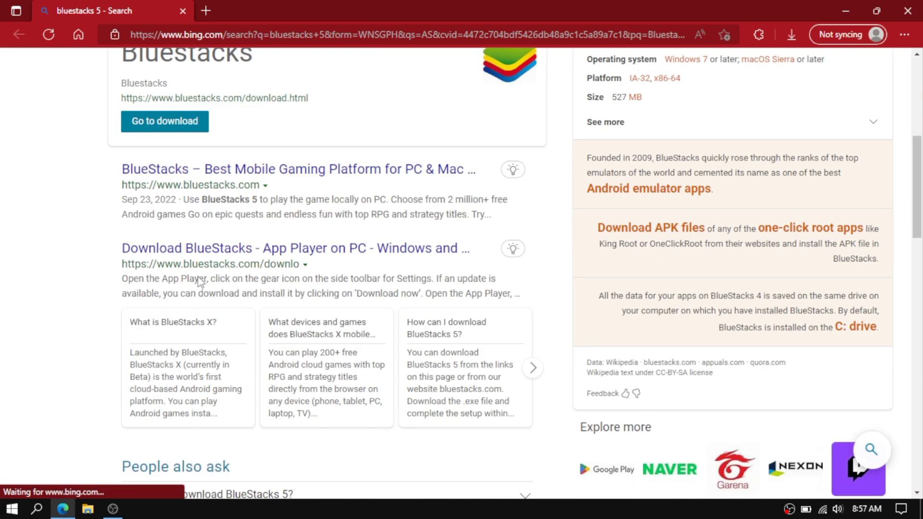
pyautogui.click(400, 177)
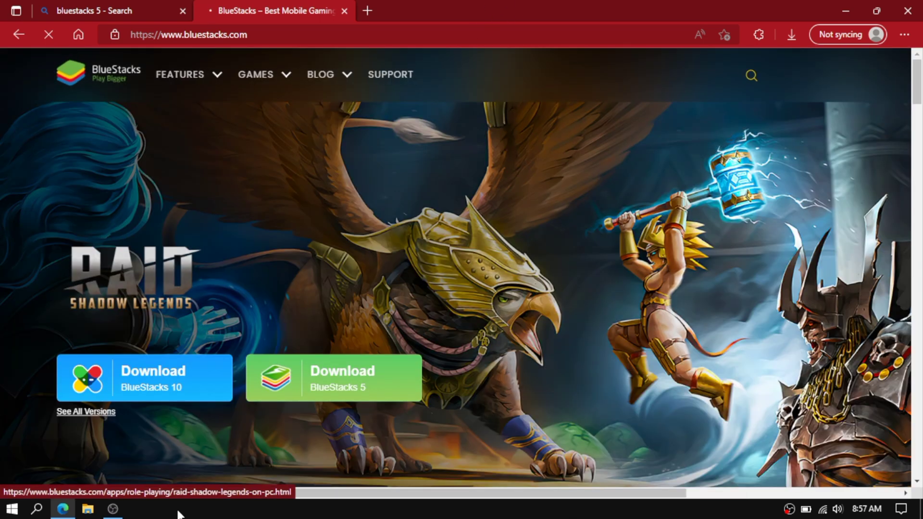
# Look over the BlueStacks home page and open the page listing all downloadable versions
pyautogui.scroll(-8, 220, 455)
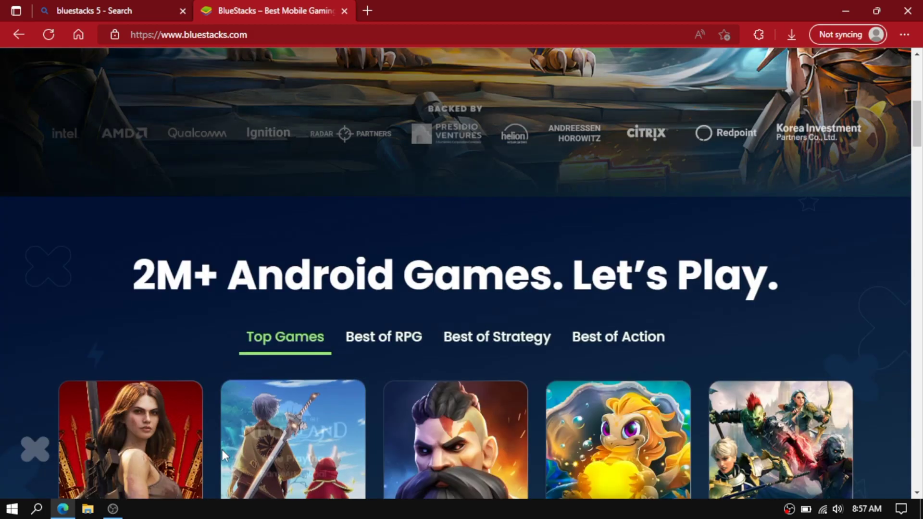
pyautogui.scroll(-10, 222, 448)
pyautogui.scroll(-10, 781, 291)
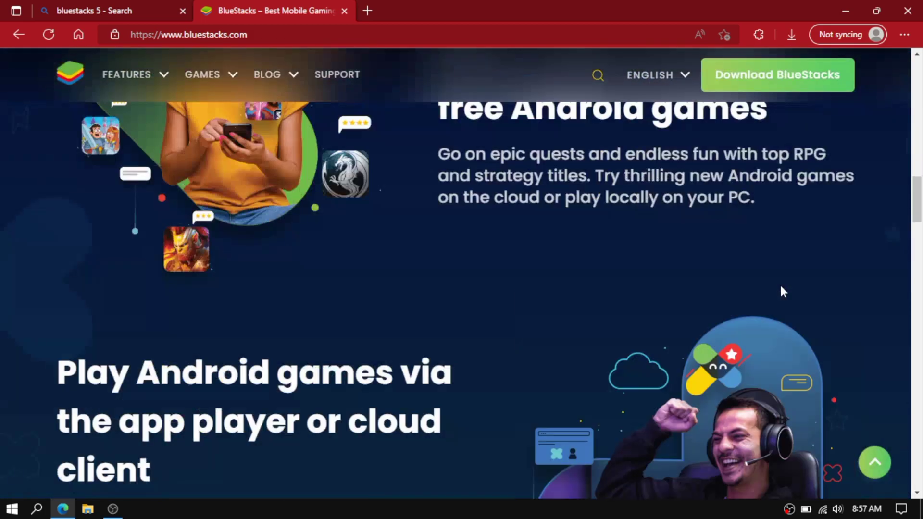
pyautogui.scroll(20, 527, 363)
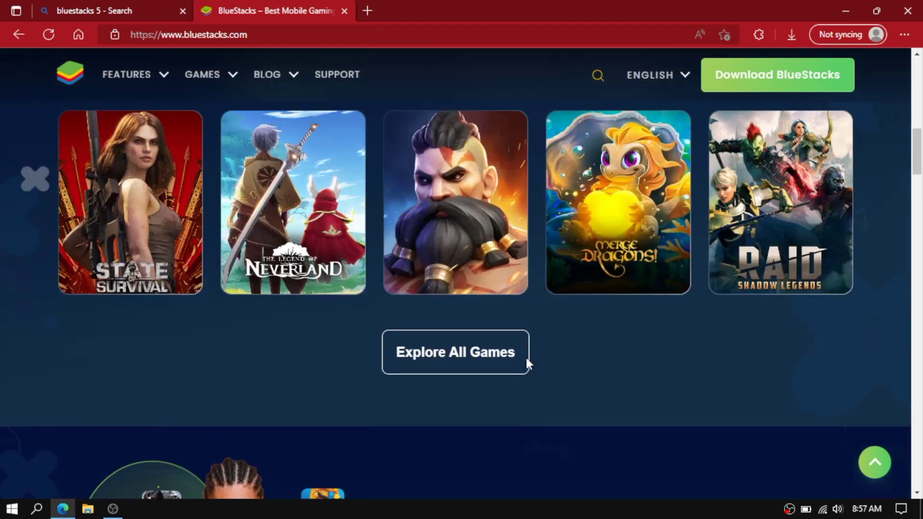
pyautogui.scroll(5, 527, 362)
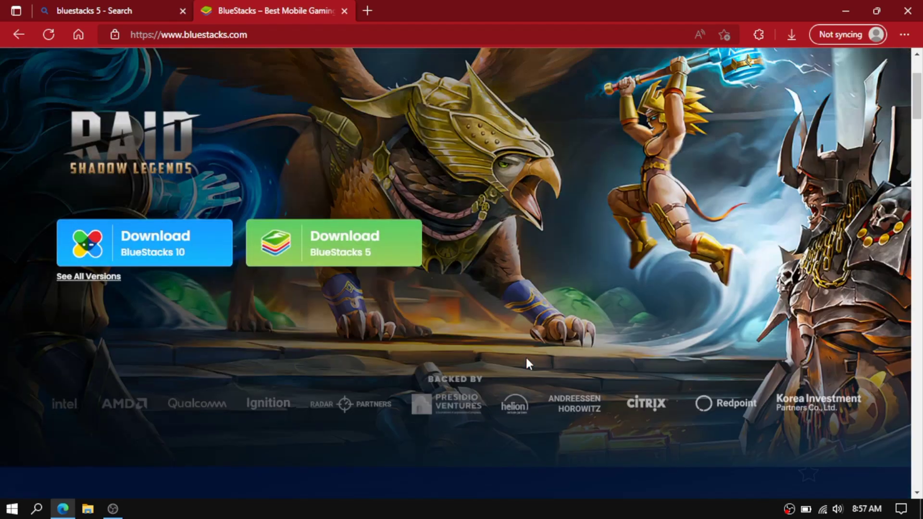
pyautogui.scroll(3, 526, 363)
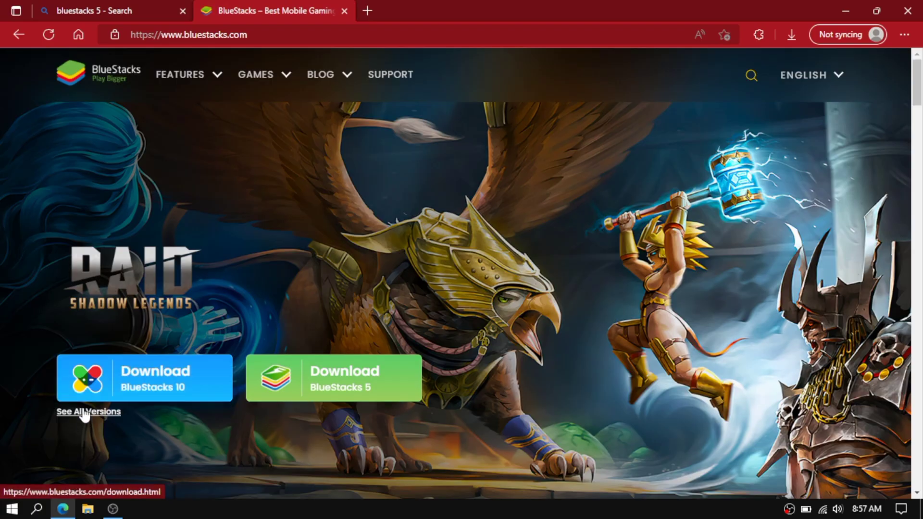
pyautogui.click(84, 412)
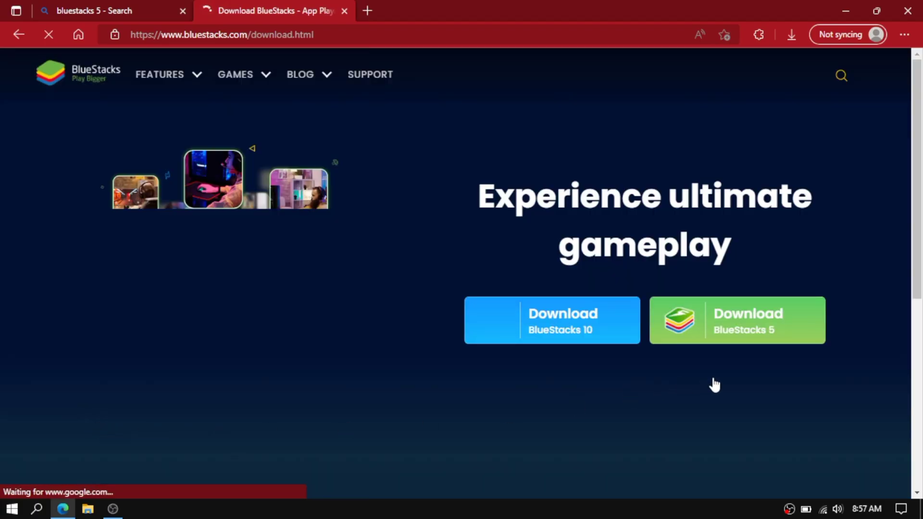
# Download the Nougat 32 bit installer of BlueStacks 5 for Windows
pyautogui.scroll(-7, 714, 385)
pyautogui.scroll(-1, 712, 384)
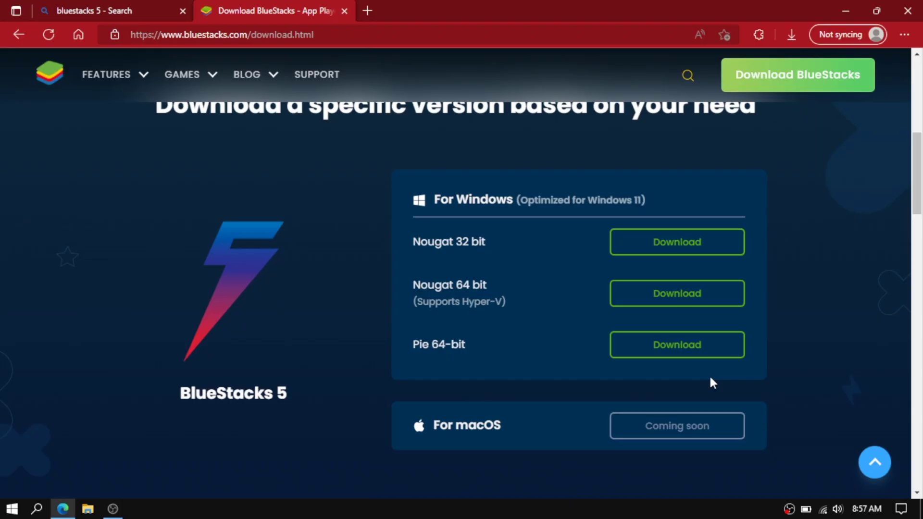
pyautogui.scroll(-6, 712, 382)
pyautogui.scroll(-1, 712, 382)
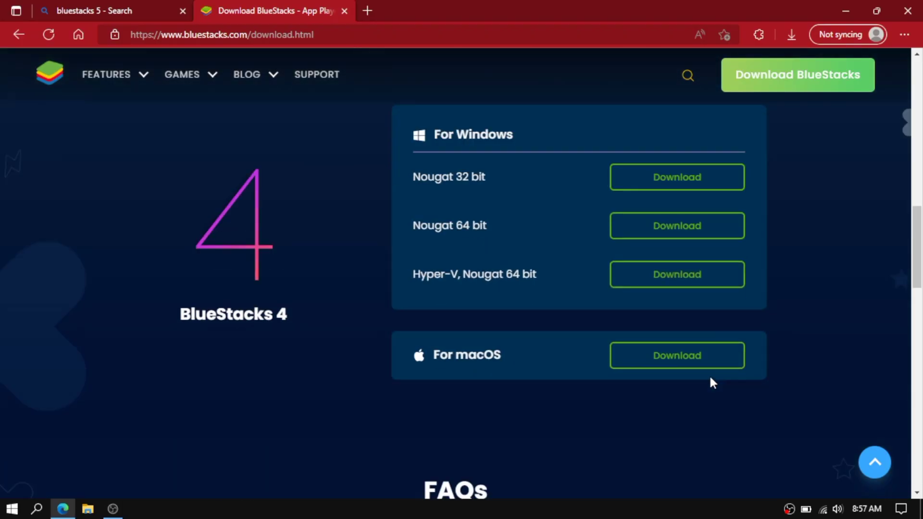
pyautogui.scroll(1, 711, 382)
pyautogui.scroll(-12, 710, 378)
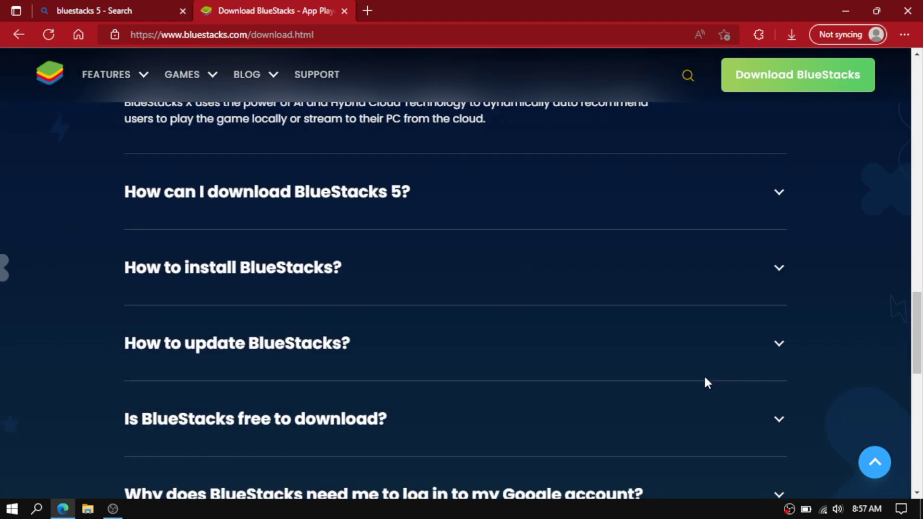
pyautogui.scroll(7, 704, 377)
pyautogui.scroll(4, 706, 382)
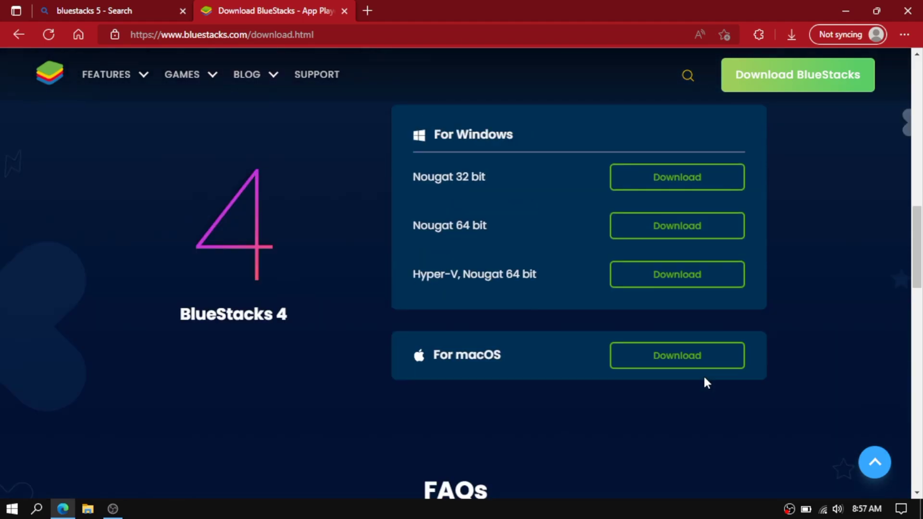
pyautogui.scroll(7, 703, 383)
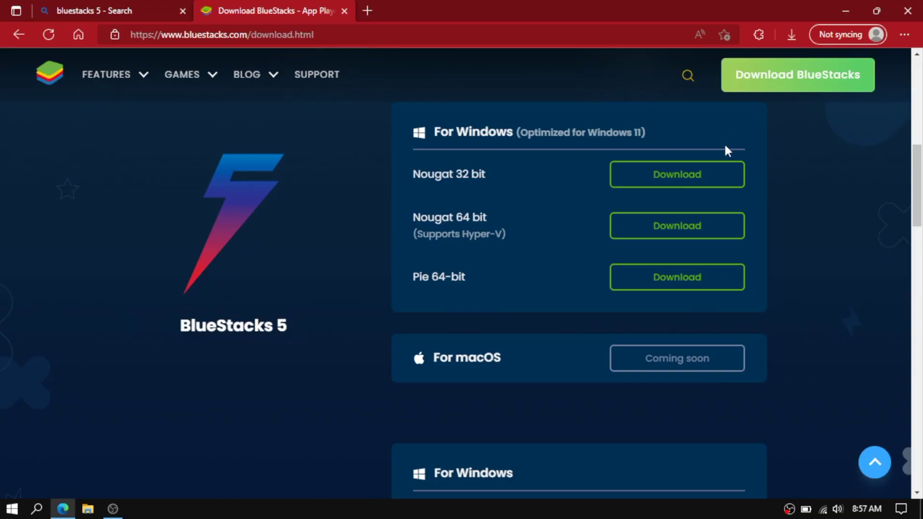
pyautogui.click(718, 174)
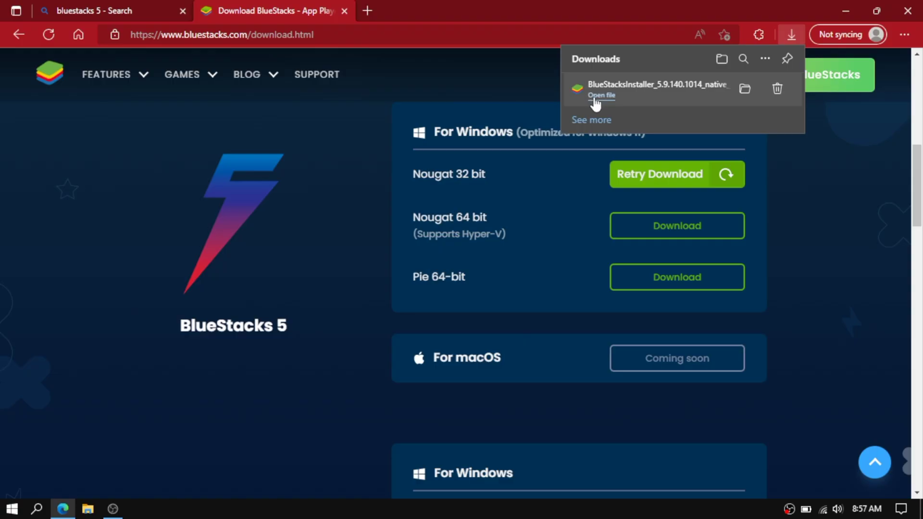
# Run the downloaded BlueStacks installer and install with the customized option, keeping the data path C:\ProgramData\BlueStacks_nxt
pyautogui.click(300, 243)
pyautogui.scroll(-5, 577, 485)
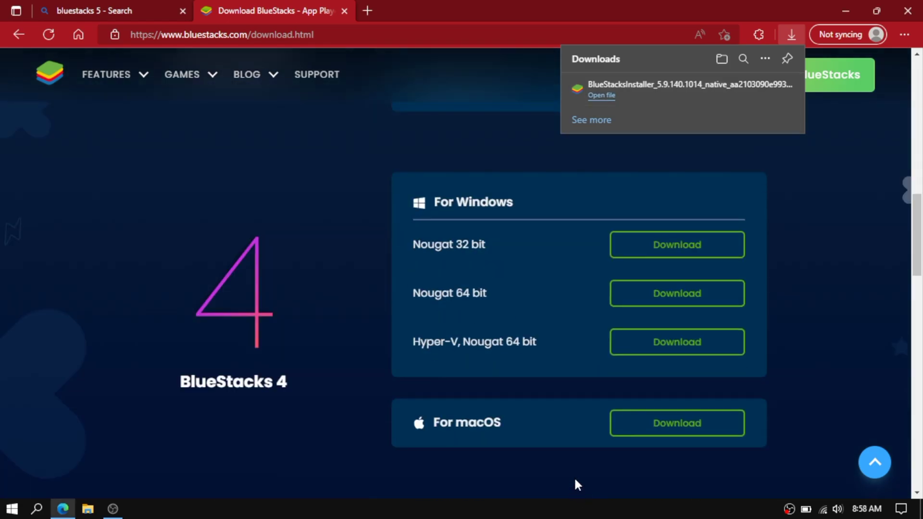
pyautogui.scroll(5, 581, 454)
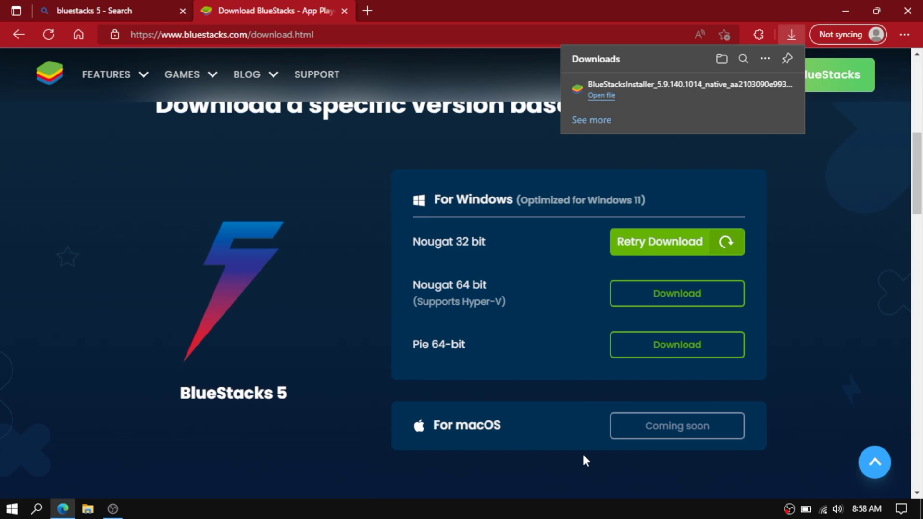
pyautogui.scroll(6, 584, 459)
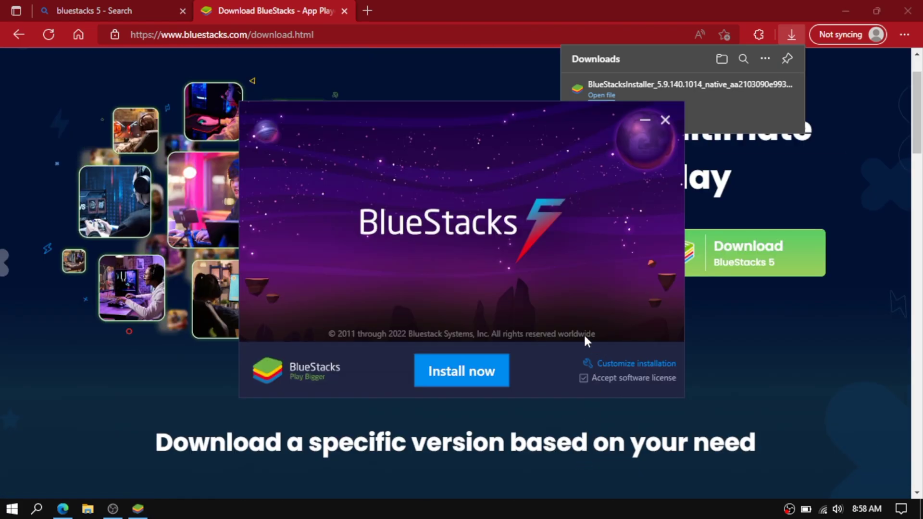
pyautogui.click(601, 364)
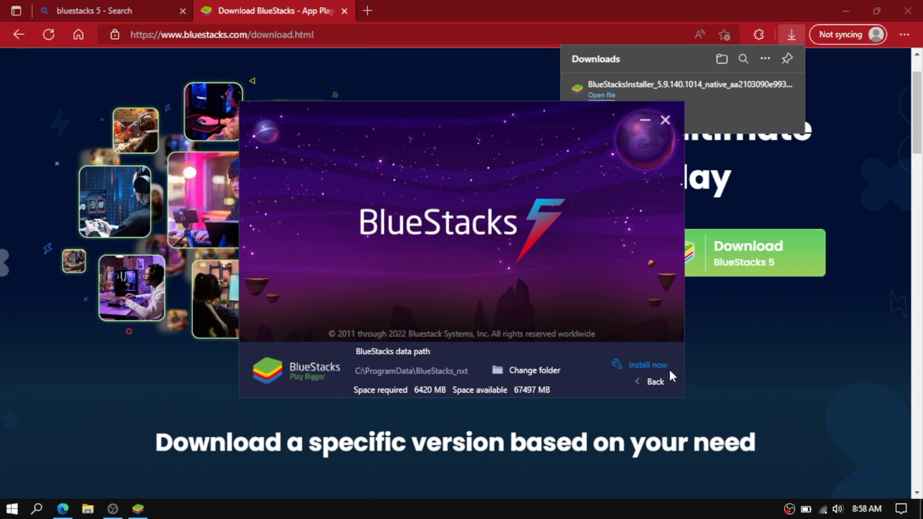
pyautogui.click(647, 366)
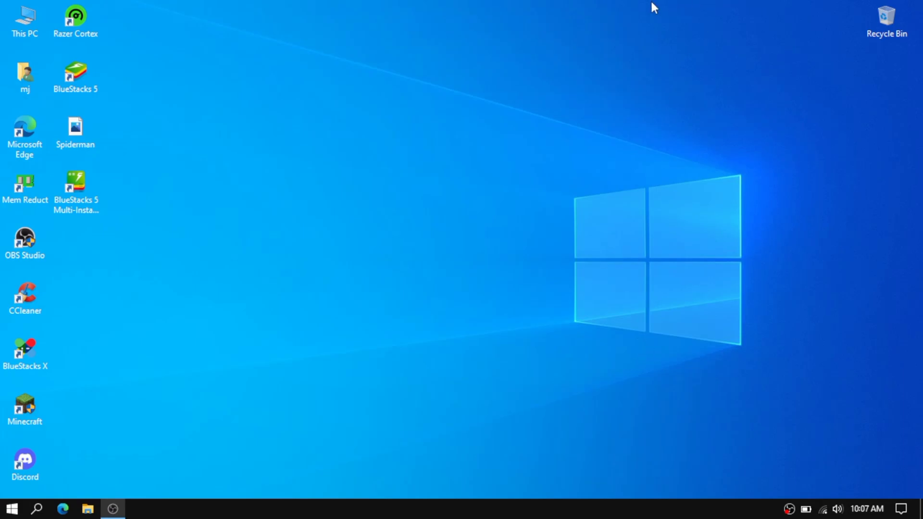
# Enable compatibility mode for Windows 8 in the properties of the BlueStacks 5 desktop shortcut
pyautogui.rightClick(72, 68)
pyautogui.click(92, 366)
pyautogui.click(269, 111)
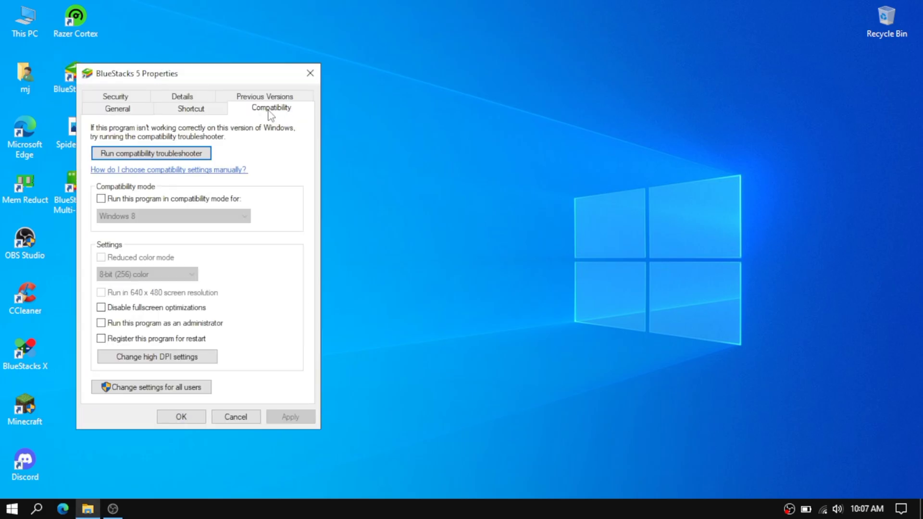
pyautogui.click(101, 198)
# Override the high DPI scaling behavior with scaling performed by Application, and apply the shortcut's properties
pyautogui.click(140, 357)
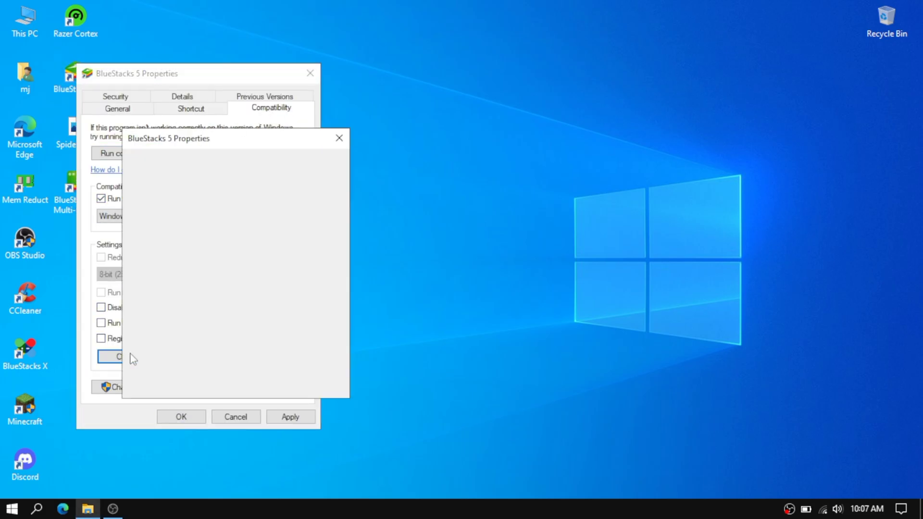
pyautogui.click(147, 337)
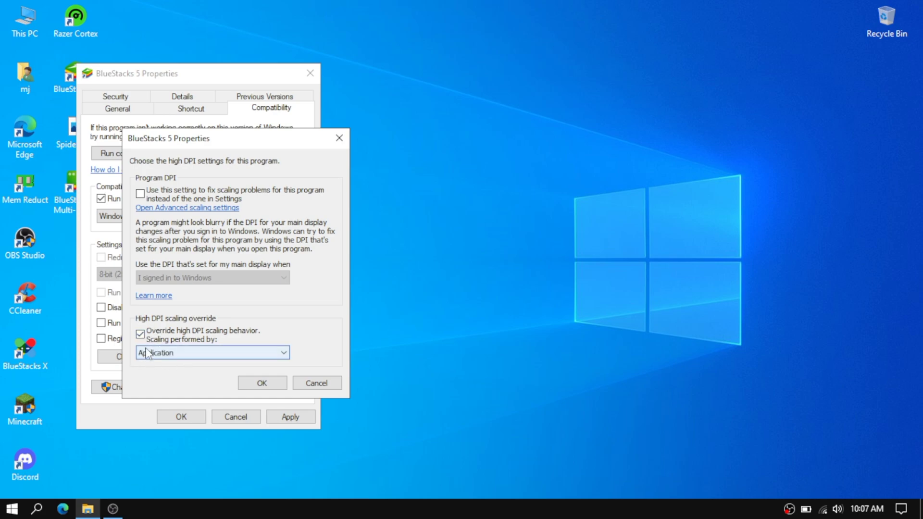
pyautogui.click(254, 355)
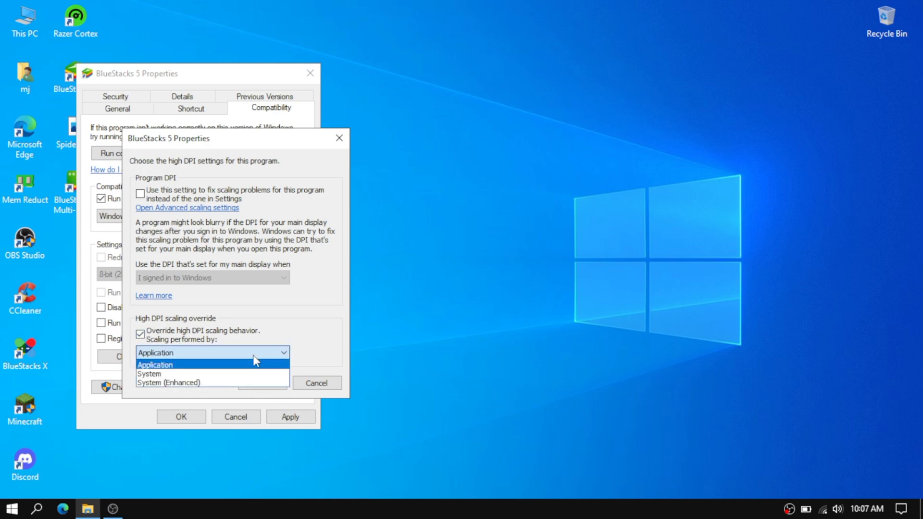
pyautogui.click(237, 365)
pyautogui.click(260, 383)
pyautogui.click(290, 417)
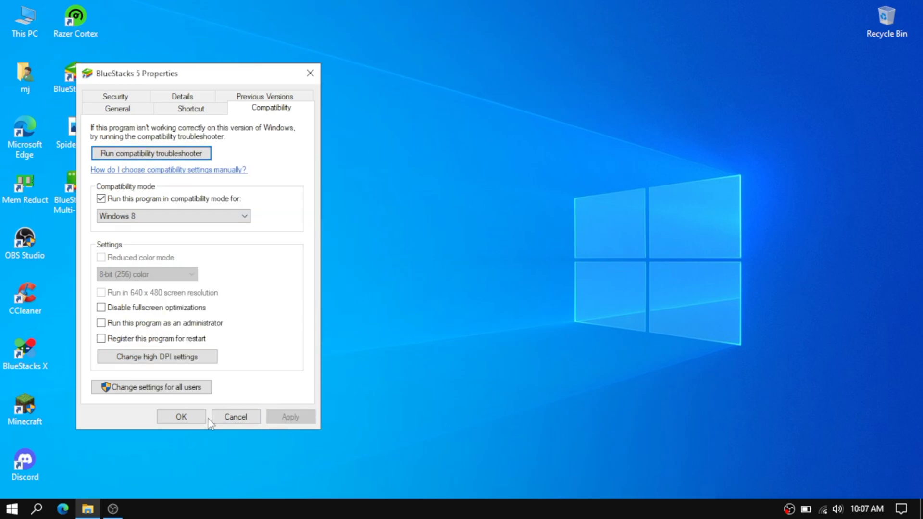
pyautogui.click(181, 417)
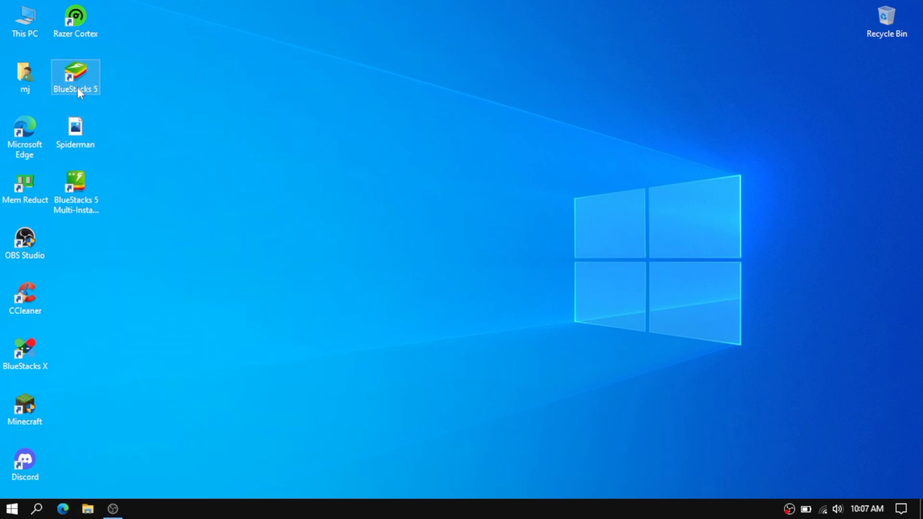
# Launch BlueStacks 5 from its desktop shortcut and maximize its window
pyautogui.rightClick(77, 89)
pyautogui.click(123, 188)
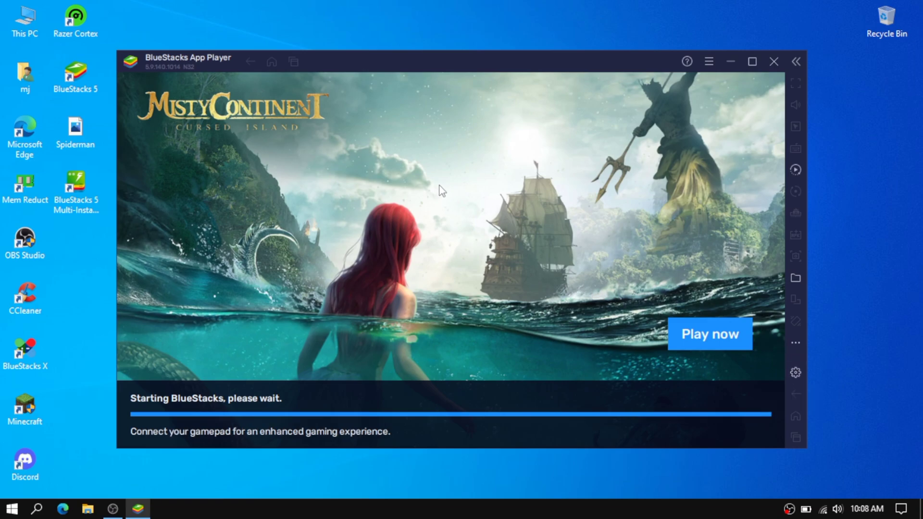
pyautogui.click(759, 61)
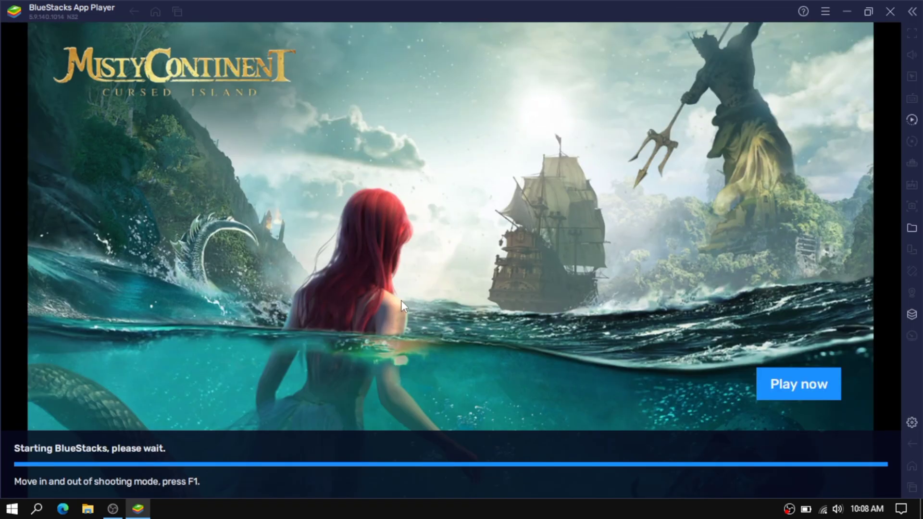
# Launch Mem Reduct while BlueStacks is running, clean the memory, and minimize the Mem Reduct window
pyautogui.click(847, 11)
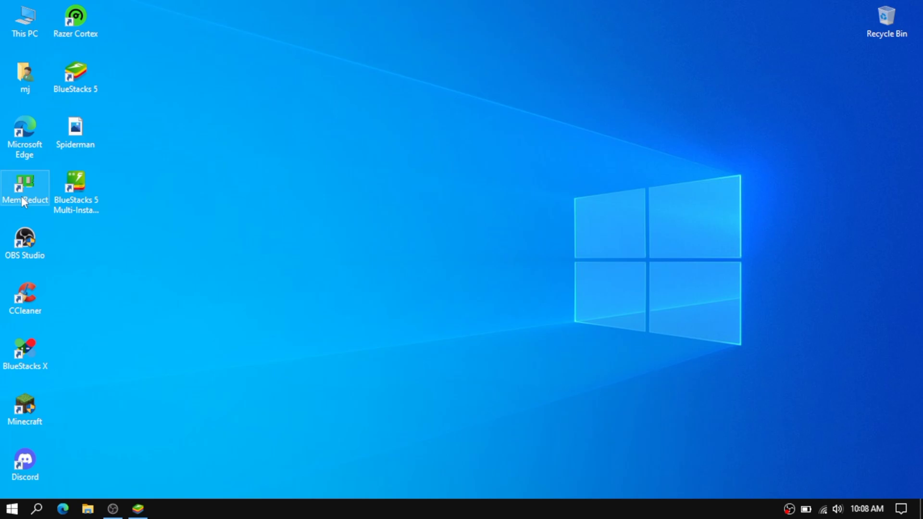
pyautogui.click(138, 508)
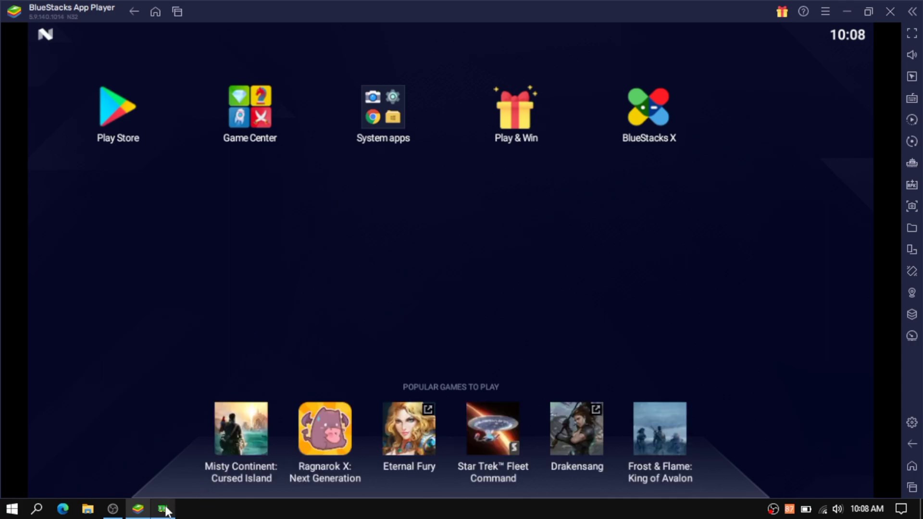
pyautogui.click(163, 509)
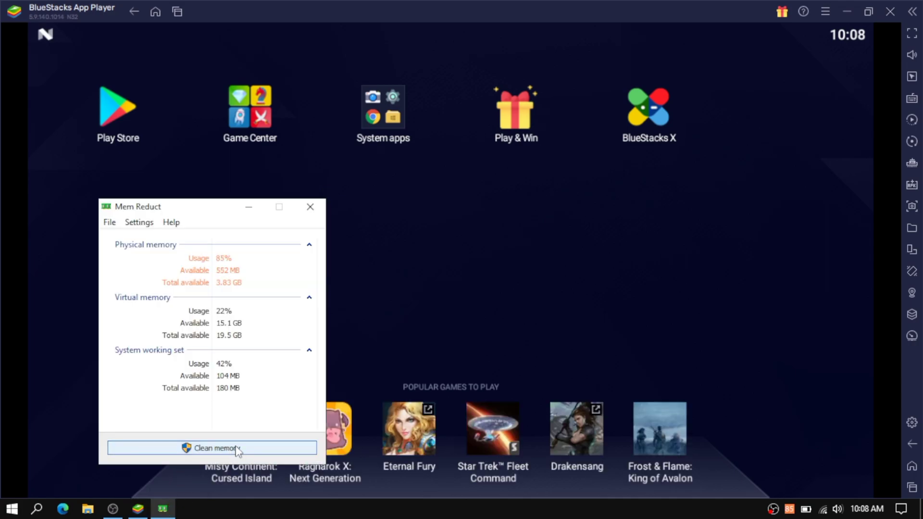
pyautogui.click(245, 208)
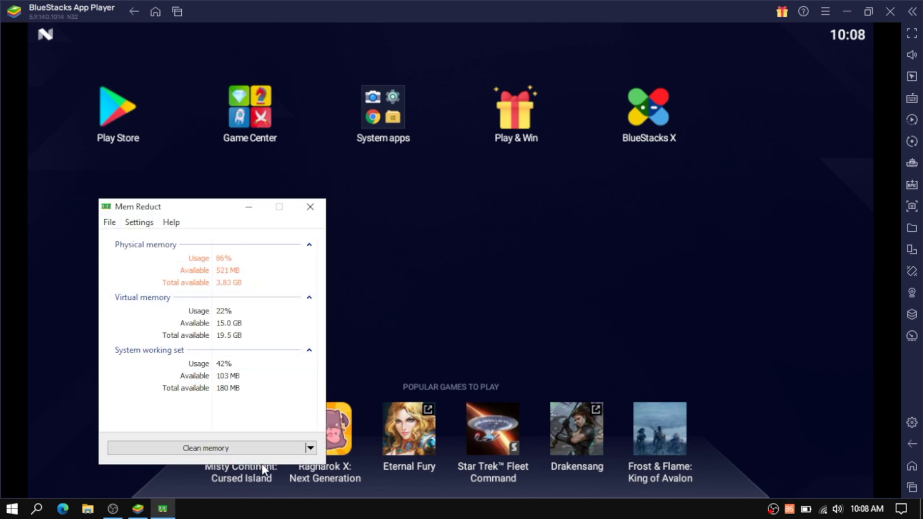
pyautogui.hotkey('ctrl', 'F1')
pyautogui.click(248, 210)
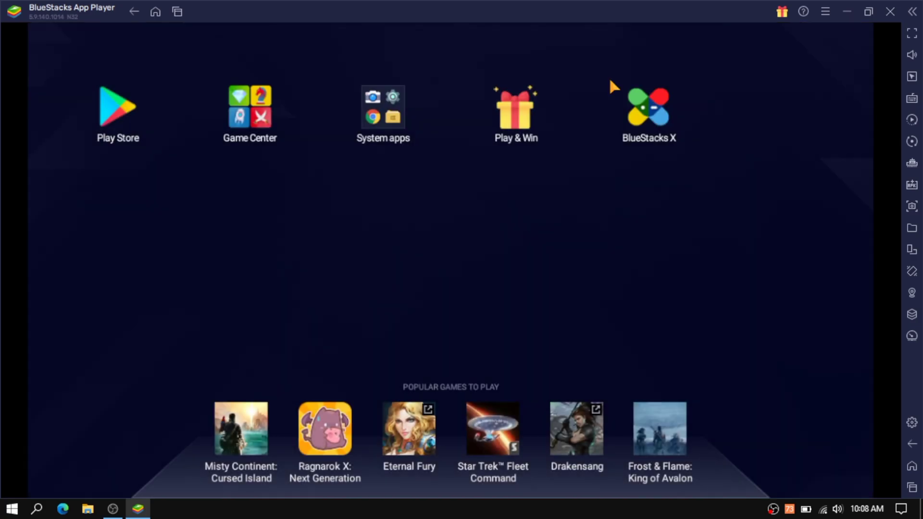
# Open the Play Store, restore the BlueStacks window to its smaller size, and start the Google sign-in
pyautogui.click(378, 100)
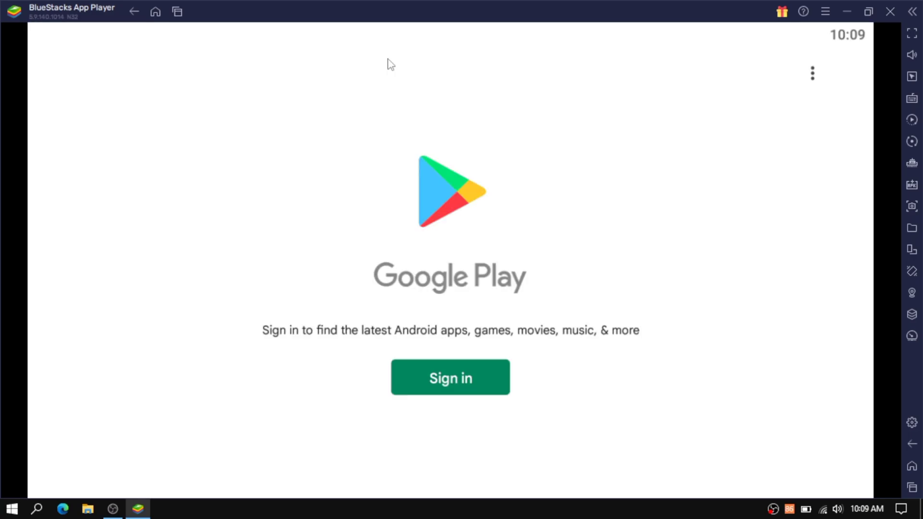
pyautogui.click(869, 11)
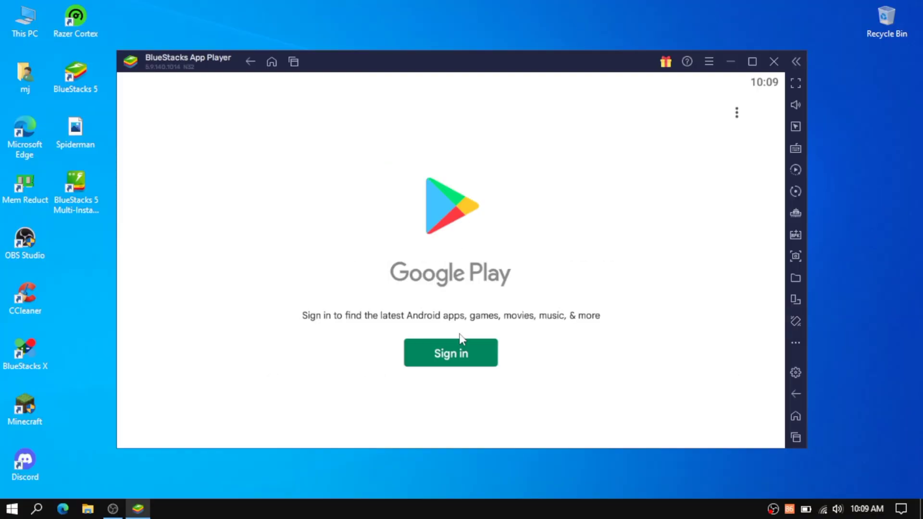
pyautogui.click(443, 351)
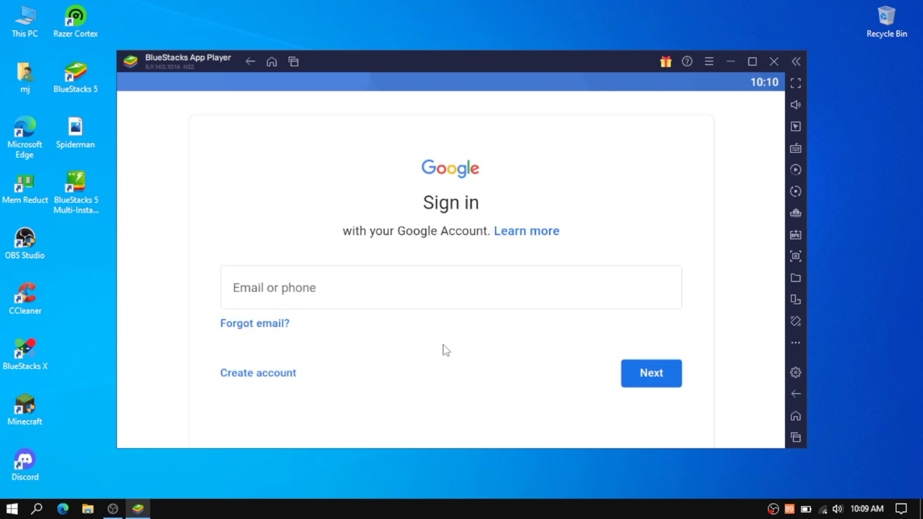
# Submit the Google account's e-mail address and go to the password field
pyautogui.click(410, 289)
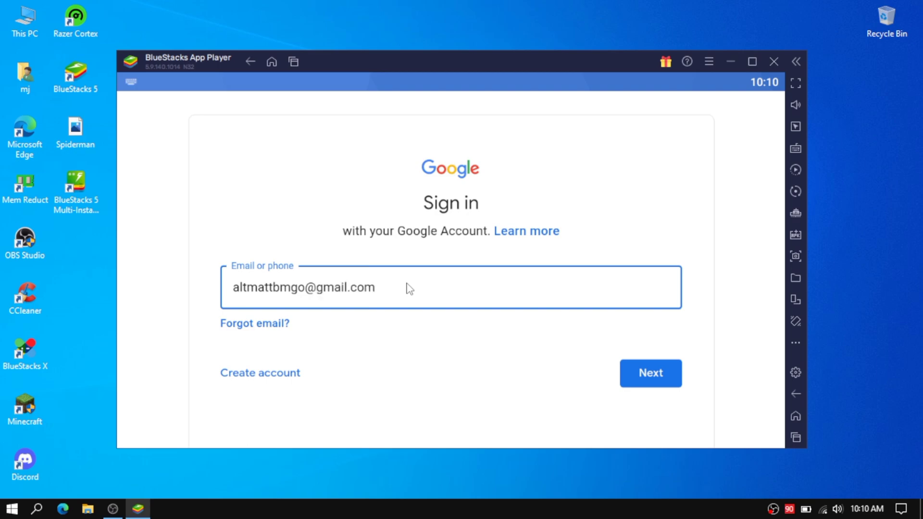
pyautogui.press('Return')
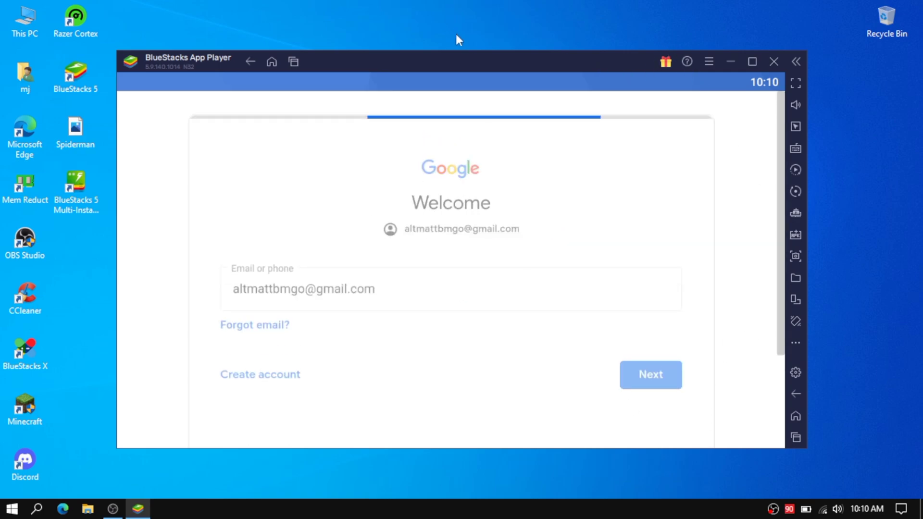
pyautogui.click(392, 307)
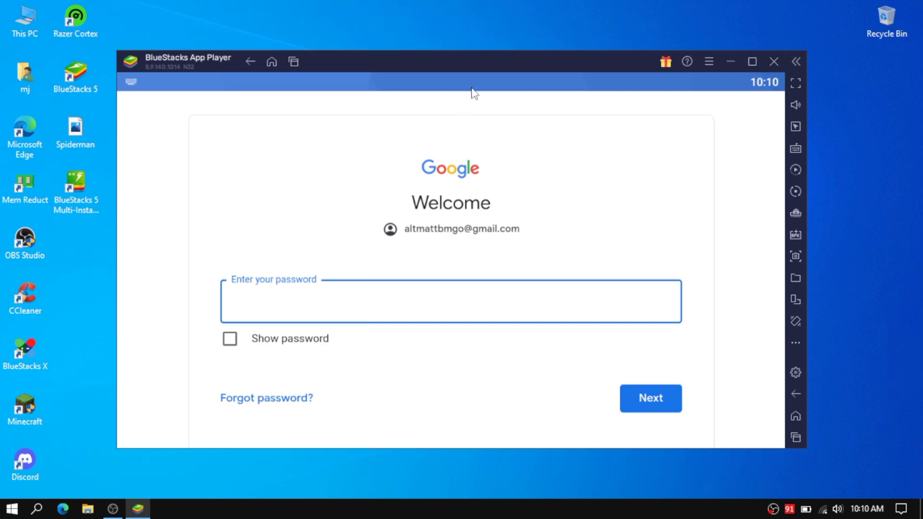
# Enter the Google account password to sign in, and agree to the Google terms of service
pyautogui.moveTo(497, 52); pyautogui.dragTo(278, 16)
pyautogui.moveTo(375, 44); pyautogui.dragTo(155, 21)
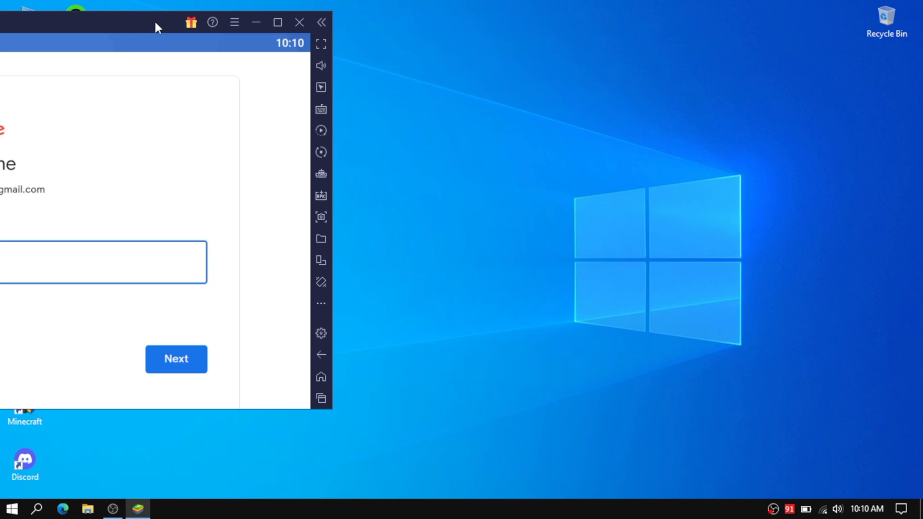
pyautogui.moveTo(155, 24); pyautogui.dragTo(422, 65)
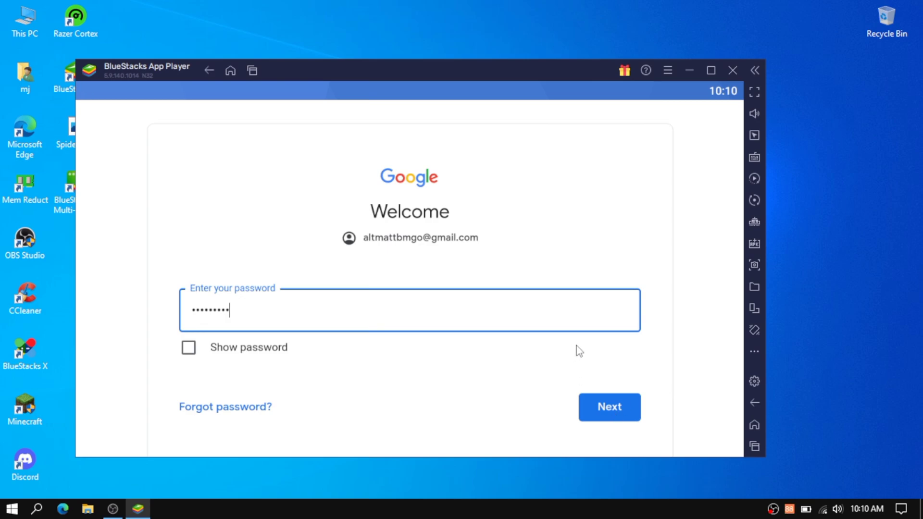
pyautogui.press('Return')
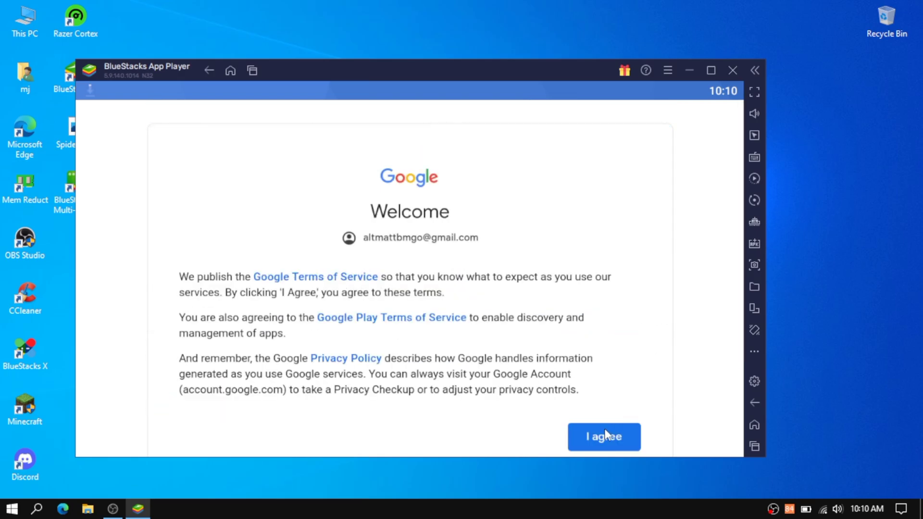
pyautogui.click(604, 430)
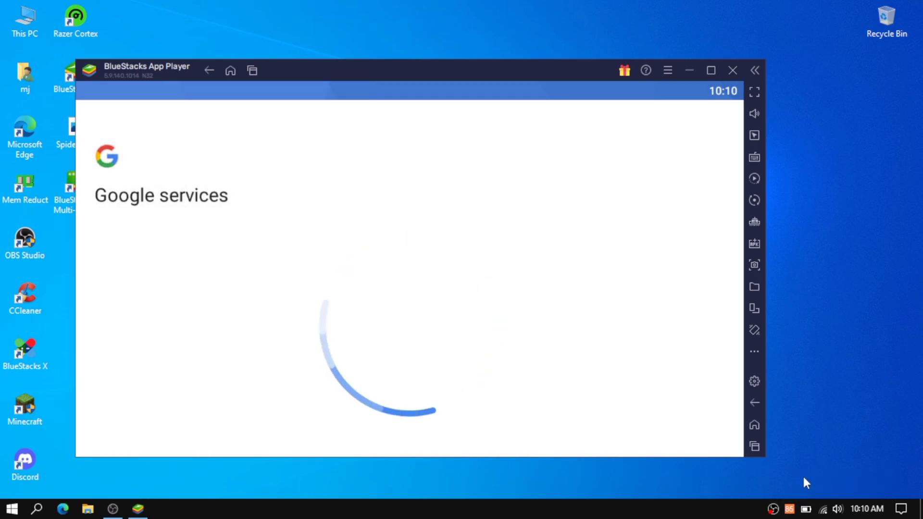
# Open Task Manager and find the HD-Player.exe process in the detailed process list
pyautogui.rightClick(736, 509)
pyautogui.click(742, 454)
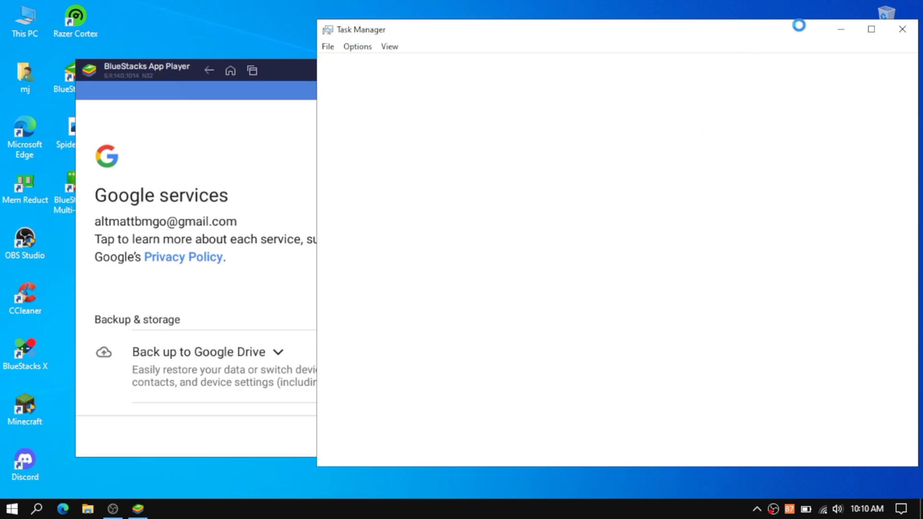
pyautogui.click(551, 65)
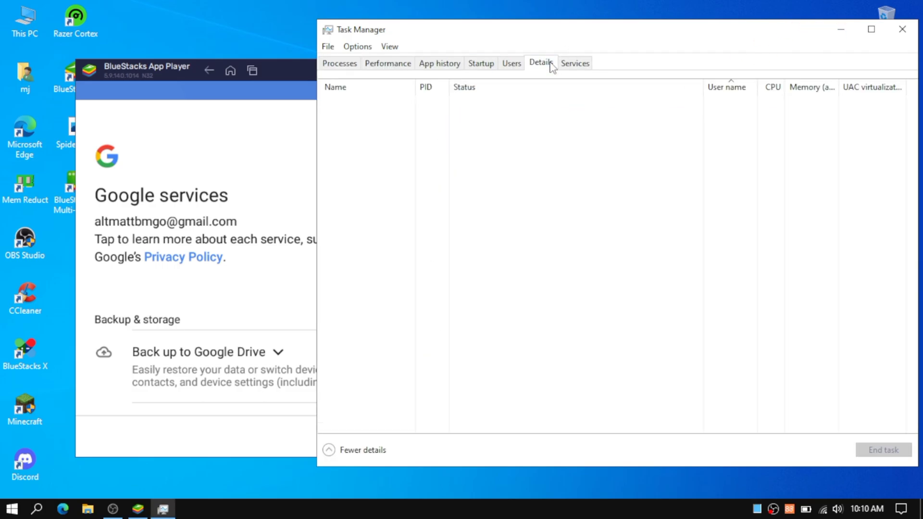
pyautogui.scroll(-8, 595, 139)
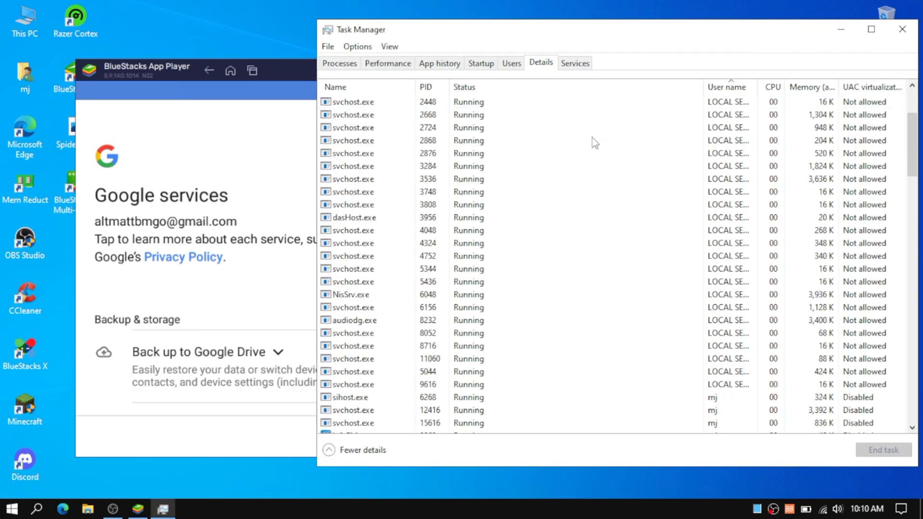
pyautogui.scroll(2, 582, 147)
pyautogui.scroll(6, 583, 149)
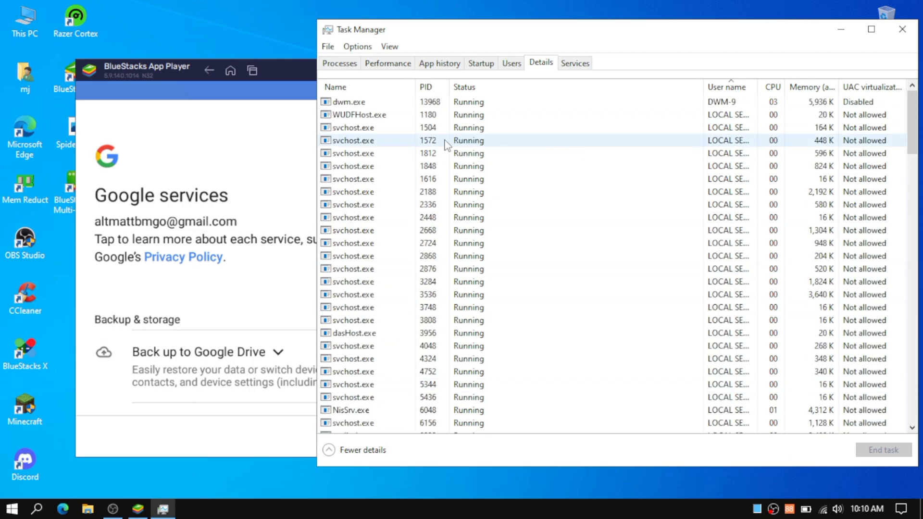
pyautogui.scroll(-5, 350, 139)
pyautogui.scroll(-7, 374, 283)
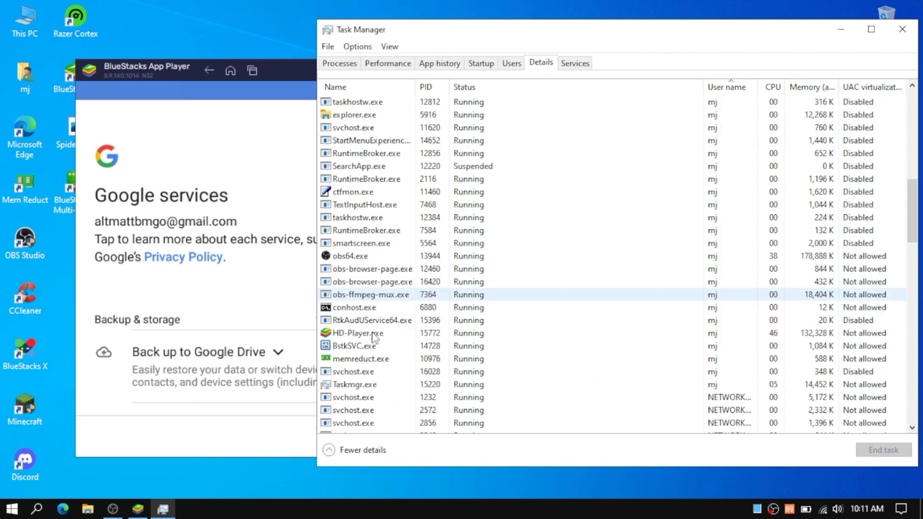
# Set the priority of the HD-Player.exe process to High and confirm the change
pyautogui.click(434, 336)
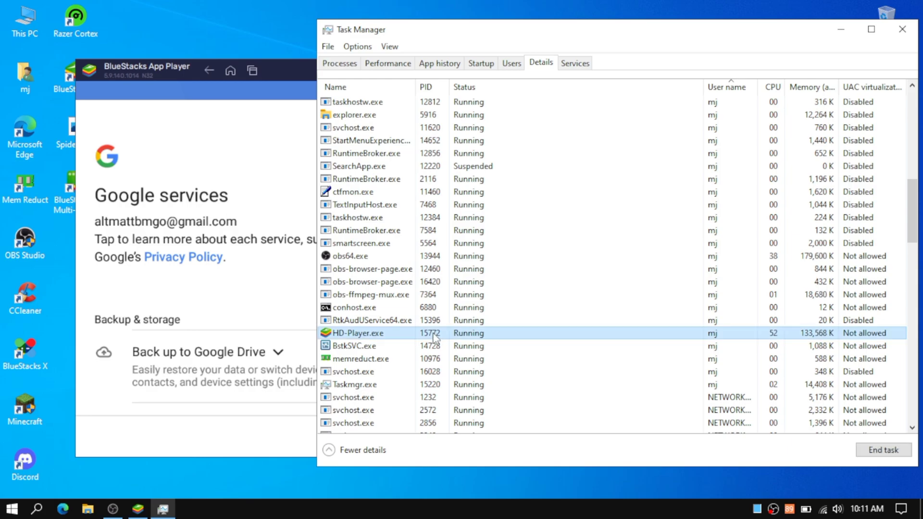
pyautogui.rightClick(434, 336)
pyautogui.moveTo(543, 200)
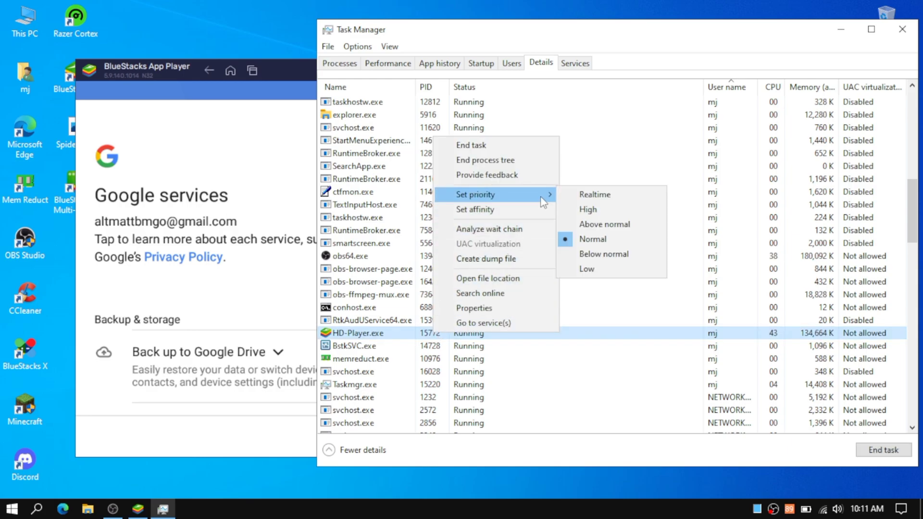
pyautogui.click(588, 209)
pyautogui.click(498, 277)
# Set the priority of the BstkSVC.exe process to High and confirm the change
pyautogui.click(414, 346)
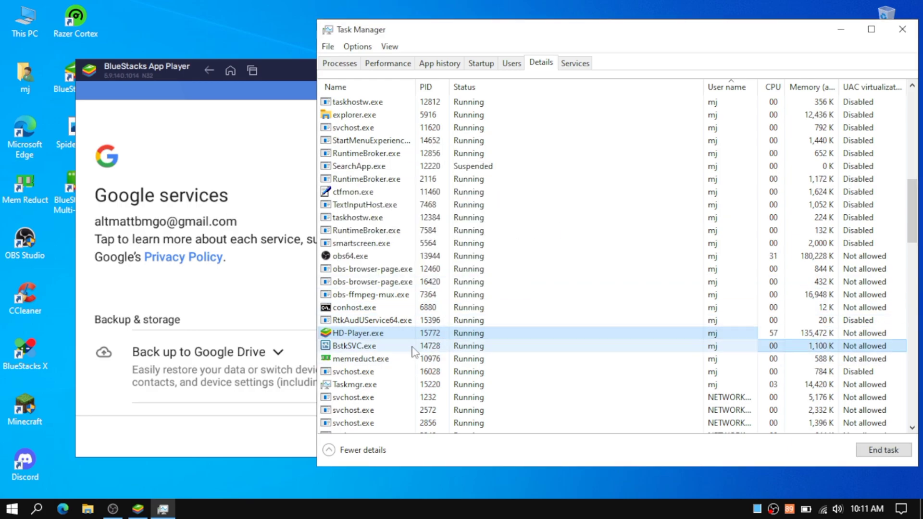
pyautogui.rightClick(414, 346)
pyautogui.moveTo(514, 208)
pyautogui.click(566, 223)
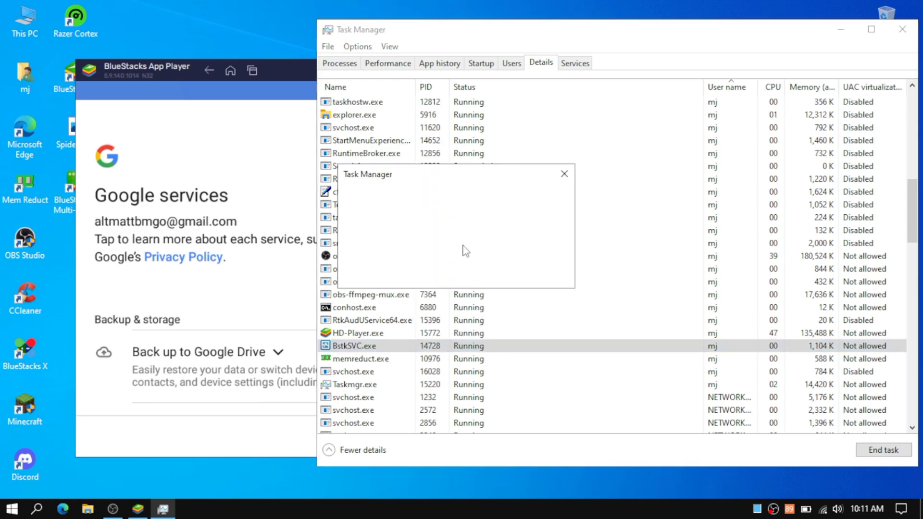
pyautogui.click(474, 274)
# Set the priority of the obs64.exe process to High and look through the remaining processes
pyautogui.rightClick(449, 256)
pyautogui.moveTo(553, 311)
pyautogui.click(594, 324)
pyautogui.click(508, 276)
pyautogui.scroll(-6, 494, 268)
pyautogui.scroll(-19, 416, 198)
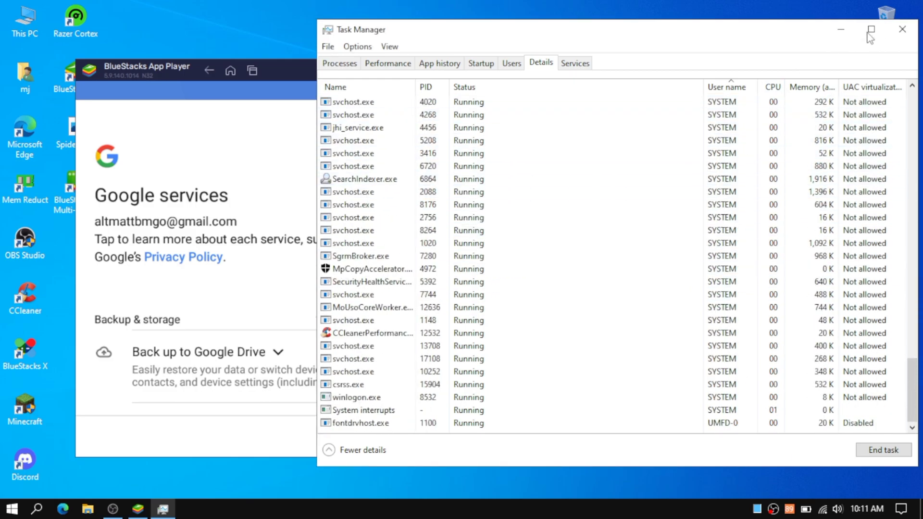
# Close Task Manager and accept the Google services settings in BlueStacks with Google Drive backup left on
pyautogui.click(902, 29)
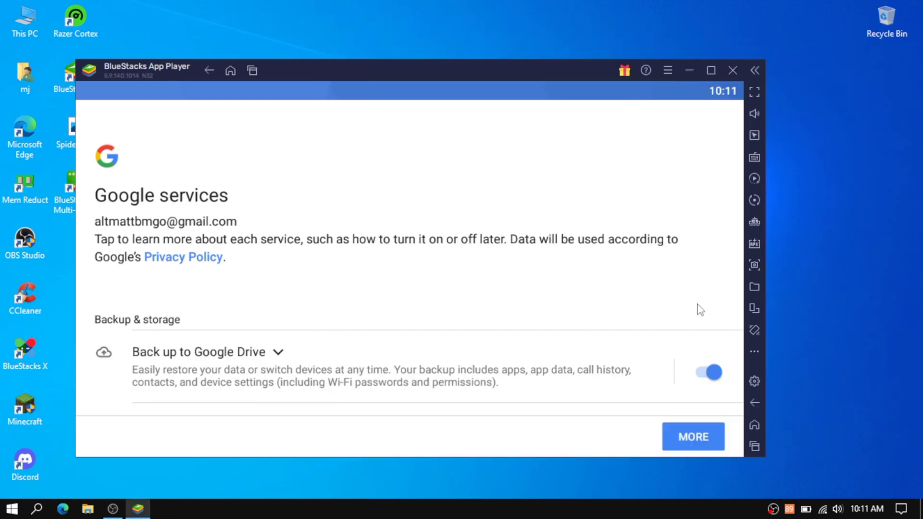
pyautogui.scroll(-2, 702, 317)
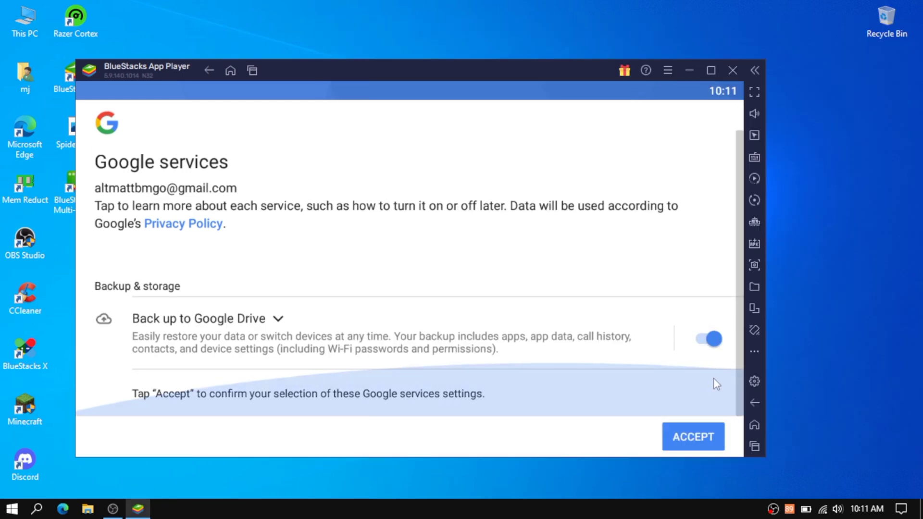
pyautogui.click(698, 450)
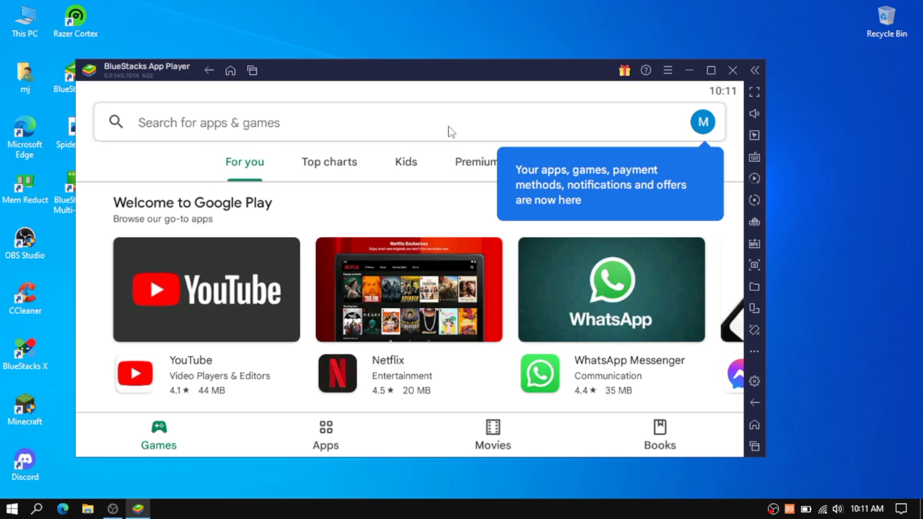
# Search the Play Store for "blockman go" and install Garena Blockman GO
pyautogui.click(451, 131)
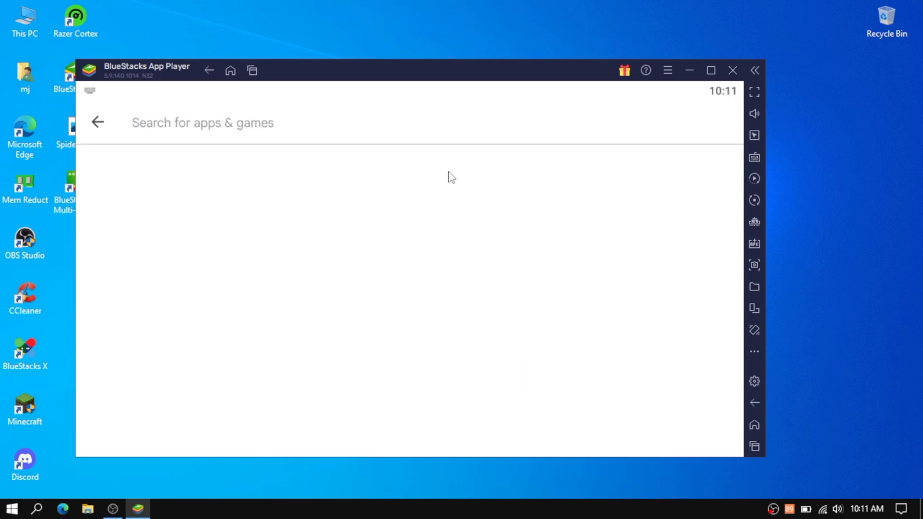
pyautogui.write('blockman go')
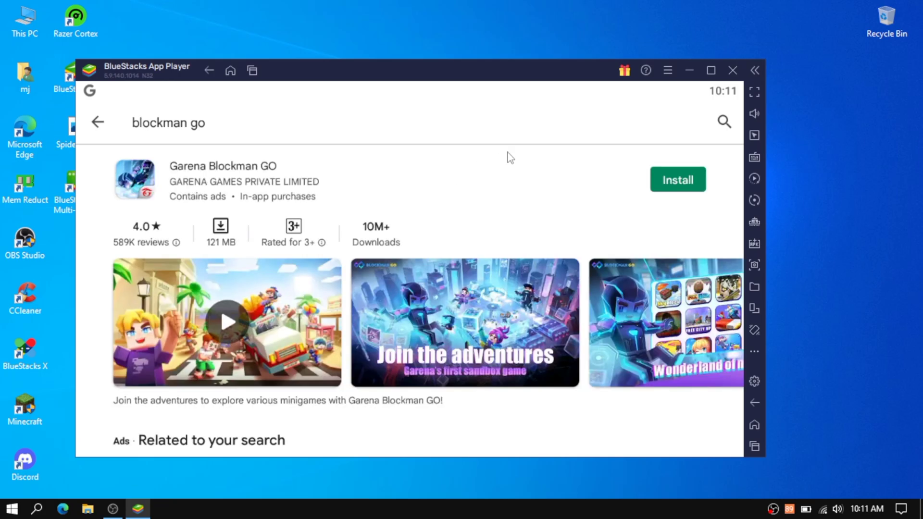
pyautogui.click(665, 180)
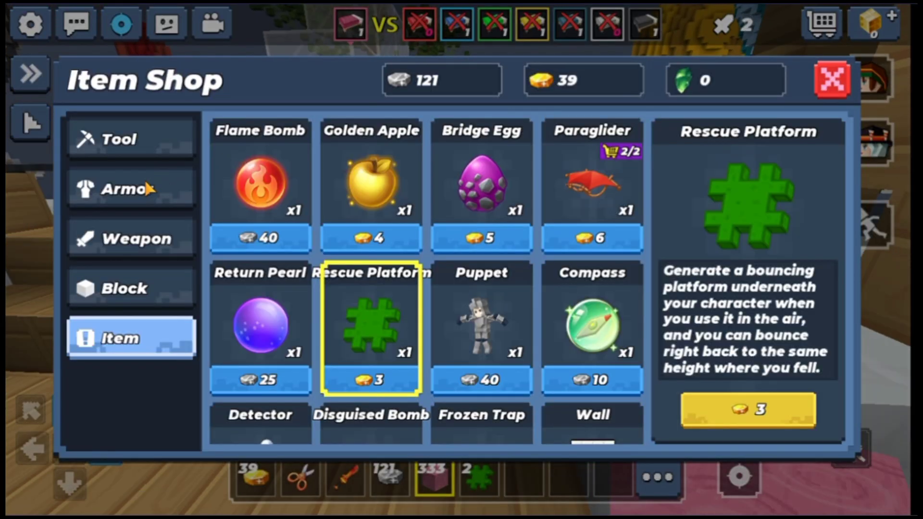
# Buy the Ninja Shoes and several packs of Wool in the game's Item Shop, and close the shop
pyautogui.click(144, 189)
pyautogui.click(514, 421)
pyautogui.click(702, 409)
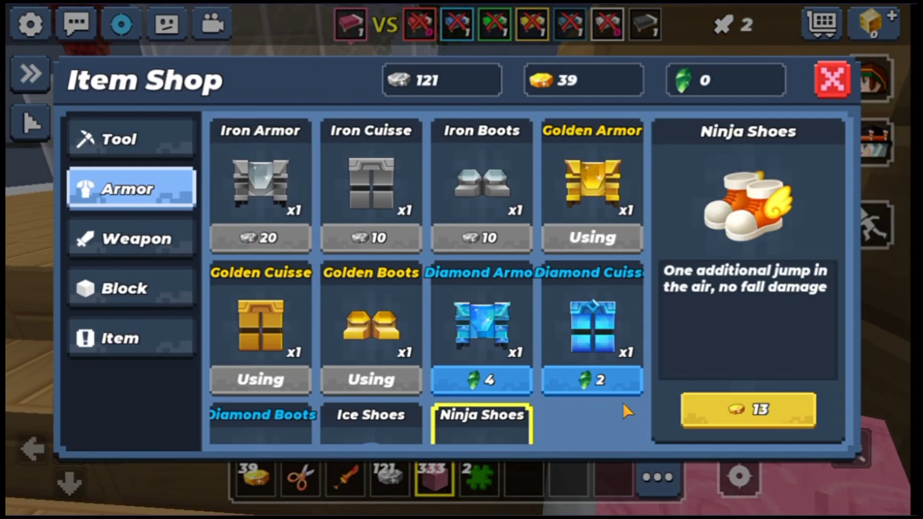
pyautogui.click(134, 286)
pyautogui.tripleClick(292, 247)
pyautogui.tripleClick(292, 246)
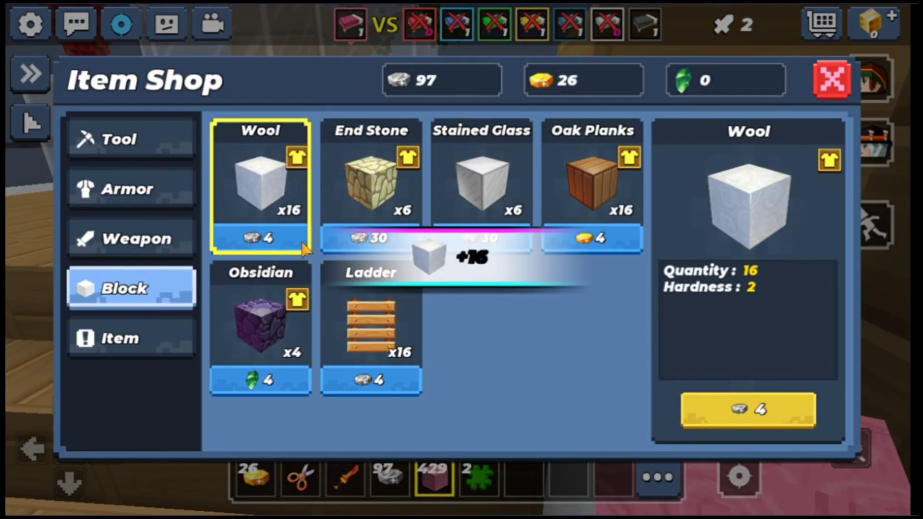
pyautogui.press('Escape')
# Switch to the third-person view and move onto the grassy island with the sword selected
pyautogui.press('w')
pyautogui.moveTo(292, 243); pyautogui.dragTo(354, 221)
pyautogui.moveTo(524, 200); pyautogui.dragTo(426, 251)
pyautogui.press('a')
pyautogui.press('F5')
pyautogui.press('3')
pyautogui.press('a')
pyautogui.press('d')
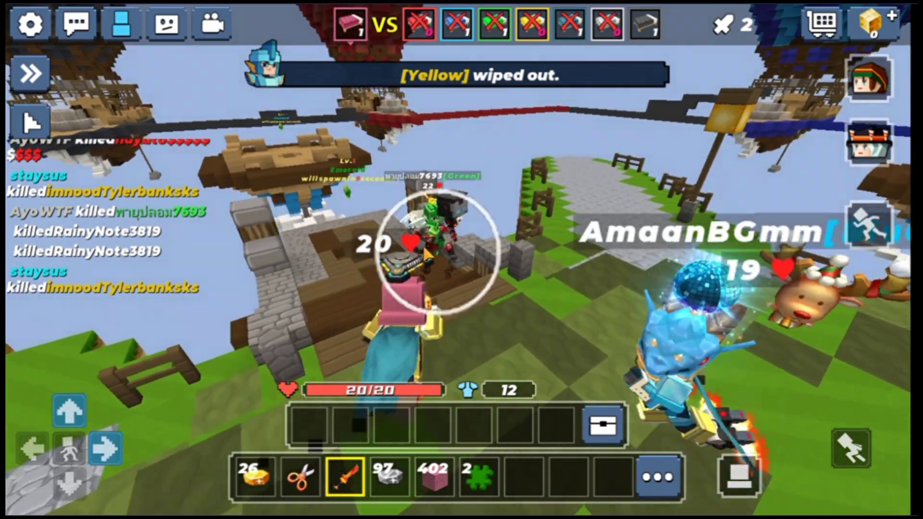
# Attack the Green team opponent with the sword near the wooden platform
pyautogui.click(462, 244)
pyautogui.click(476, 238)
pyautogui.click(474, 242)
pyautogui.press('s')
pyautogui.click(581, 275)
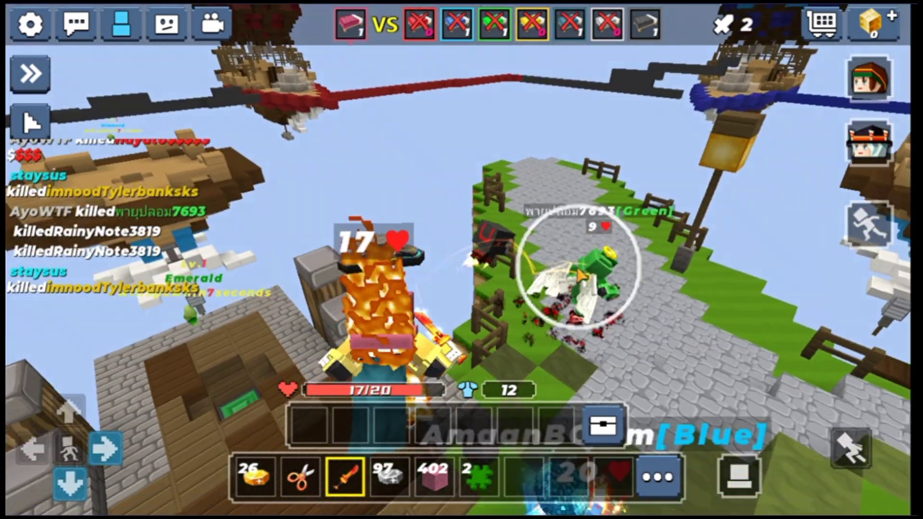
# Move back across the grass from the Green team opponent and strike the approaching Blue team opponent with the sword
pyautogui.click(361, 302)
pyautogui.press('w')
pyautogui.press('a')
pyautogui.press('d')
pyautogui.click(375, 257)
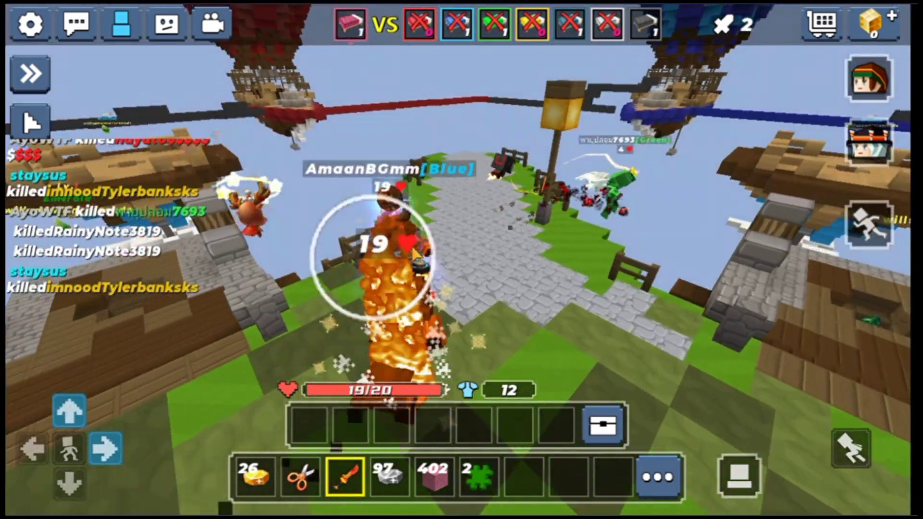
# Fight the Blue team opponent with the sword along the stone path while strafing from side to side
pyautogui.click(361, 257)
pyautogui.press('a')
pyautogui.press('d')
pyautogui.click(470, 269)
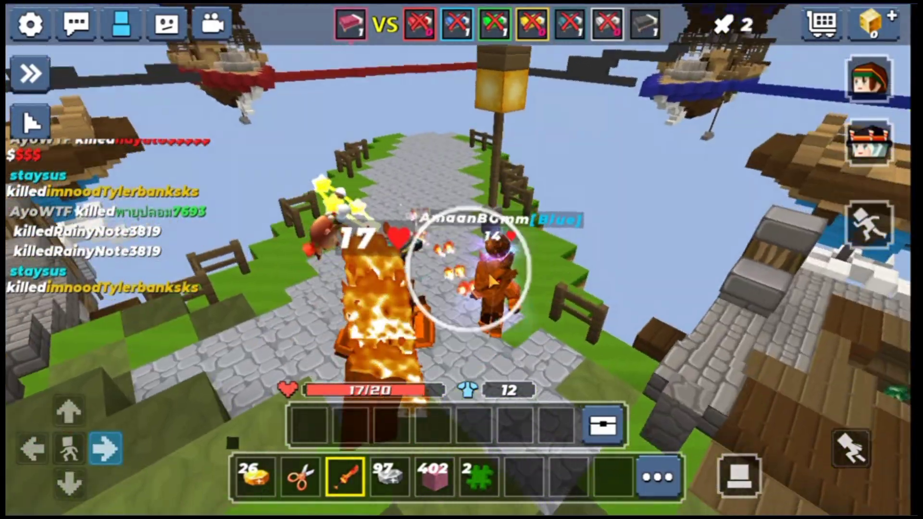
pyautogui.press('w')
pyautogui.press('a')
pyautogui.press('d')
pyautogui.click(525, 245)
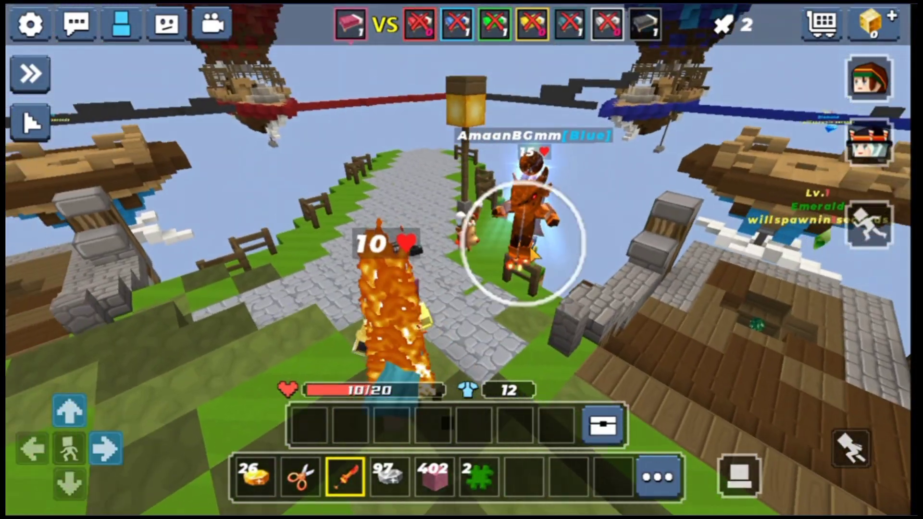
# Chase the Blue team opponent from the stone path onto the wooden emerald platform, attacking with the sword
pyautogui.click(495, 291)
pyautogui.press('w')
pyautogui.press('a')
pyautogui.click(376, 204)
pyautogui.click(457, 241)
pyautogui.press('d')
pyautogui.press('s')
pyautogui.click(501, 262)
pyautogui.press('w')
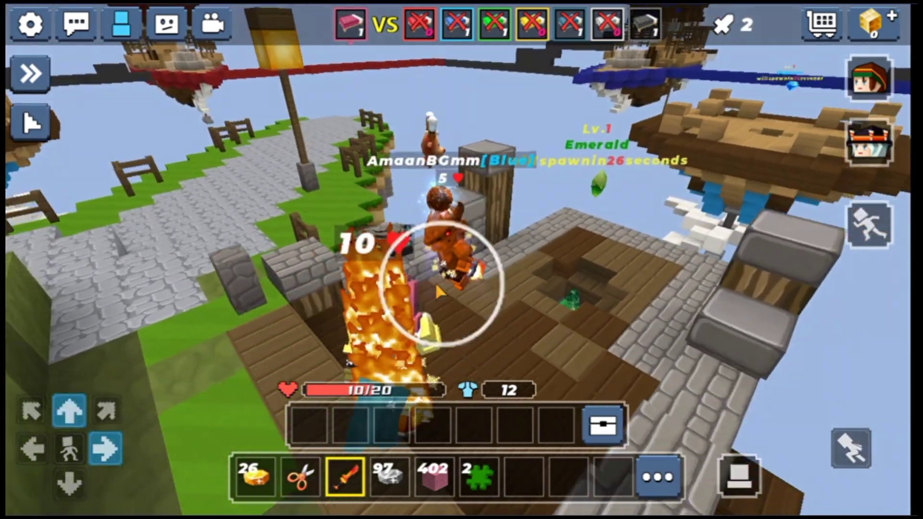
# Defeat the Blue team opponent with sword hits on the wooden emerald platform
pyautogui.press('s')
pyautogui.click(280, 307)
pyautogui.press('a')
pyautogui.click(428, 250)
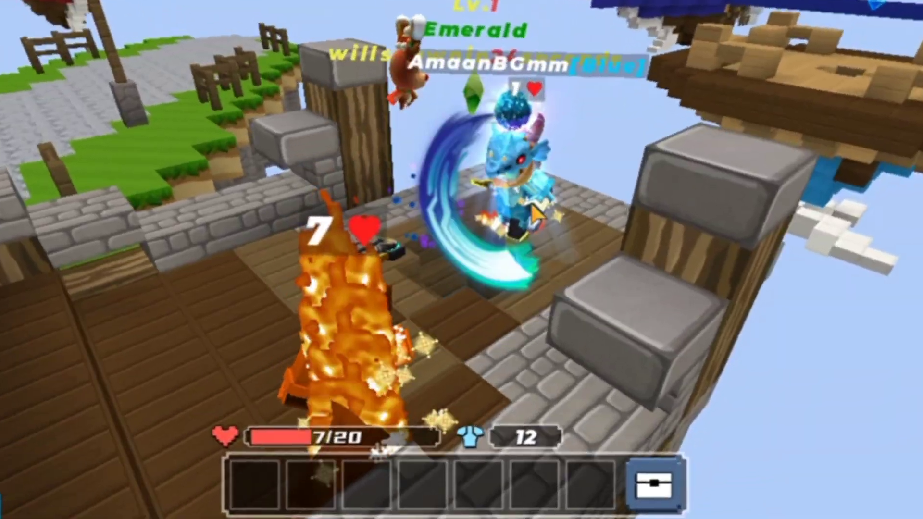
pyautogui.click(535, 211)
pyautogui.press('s')
pyautogui.click(464, 263)
pyautogui.press('a')
pyautogui.press('w')
pyautogui.press('d')
# Equip the Wool, collect the items dropped on the platform, and place Wool blocks beside the grassy island while running back
pyautogui.press('5')
pyautogui.click(501, 333)
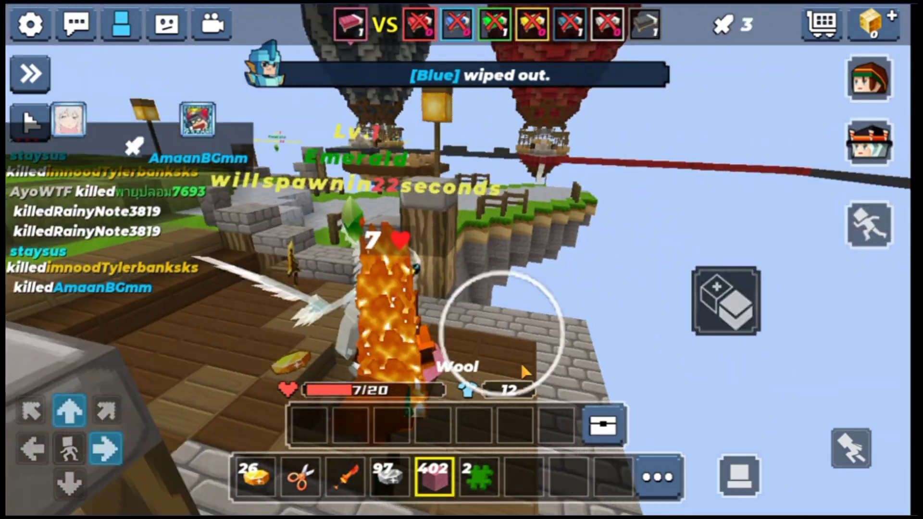
pyautogui.click(500, 369)
pyautogui.press('w')
pyautogui.click(486, 270)
pyautogui.click(492, 308)
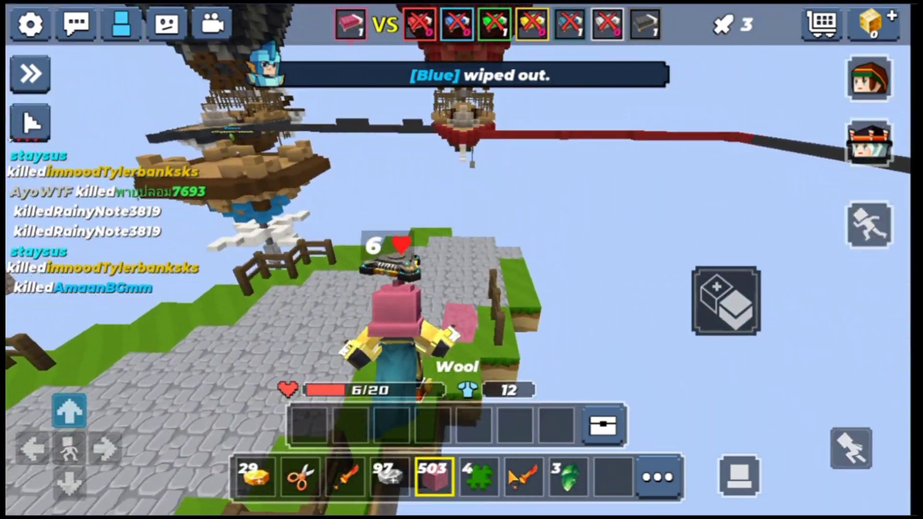
# Equip the second sword, travel to the shop and open the Item Shop
pyautogui.press('a')
pyautogui.press('7')
pyautogui.click(675, 313)
pyautogui.moveTo(662, 284); pyautogui.dragTo(640, 139)
pyautogui.press('w')
pyautogui.press('d')
pyautogui.click(884, 90)
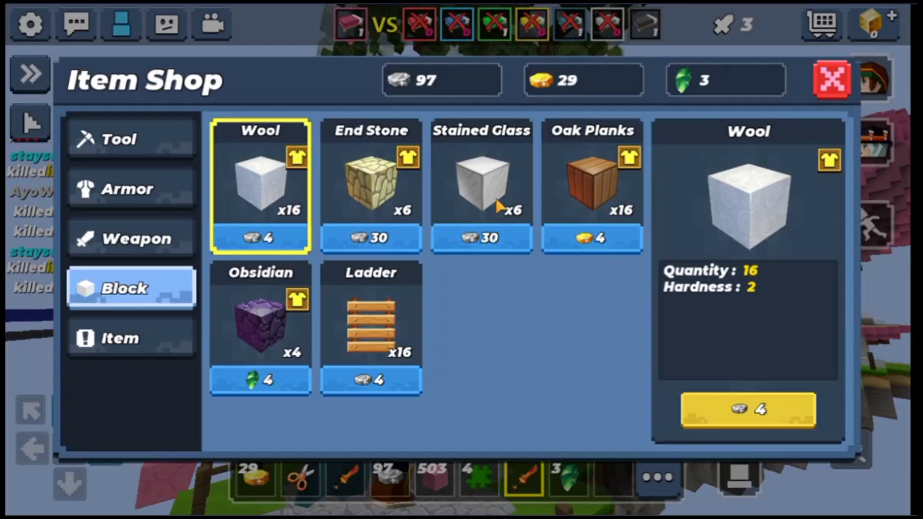
# Buy one Bridge Egg and two Golden Apples from the shop's item category, and close the shop
pyautogui.click(144, 328)
pyautogui.click(479, 237)
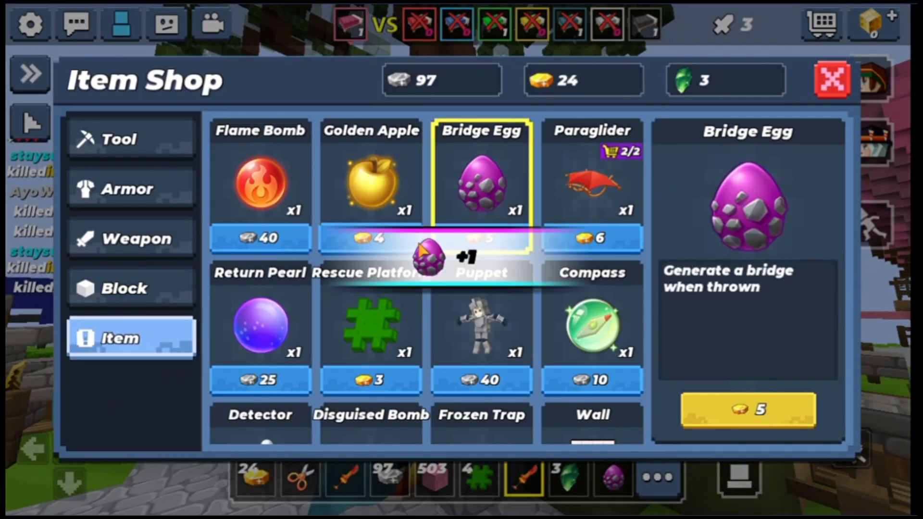
pyautogui.click(371, 237)
pyautogui.click(371, 238)
pyautogui.click(831, 79)
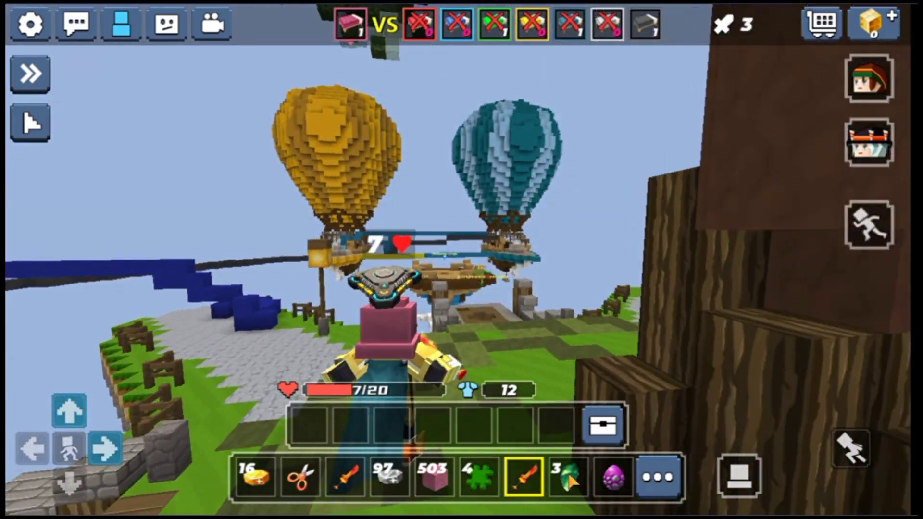
# Put the Golden Apples in the hotbar slot holding the emeralds, and close the inventory
pyautogui.click(571, 480)
pyautogui.press('e')
pyautogui.click(527, 179)
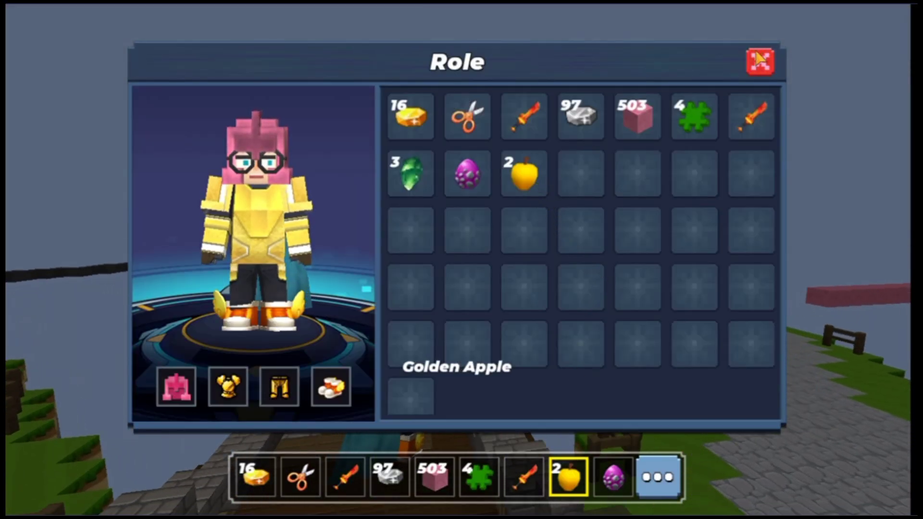
pyautogui.click(759, 61)
# Open the Skins collection and browse the available Helmet weapon skins
pyautogui.moveTo(319, 350); pyautogui.dragTo(755, 278)
pyautogui.click(26, 78)
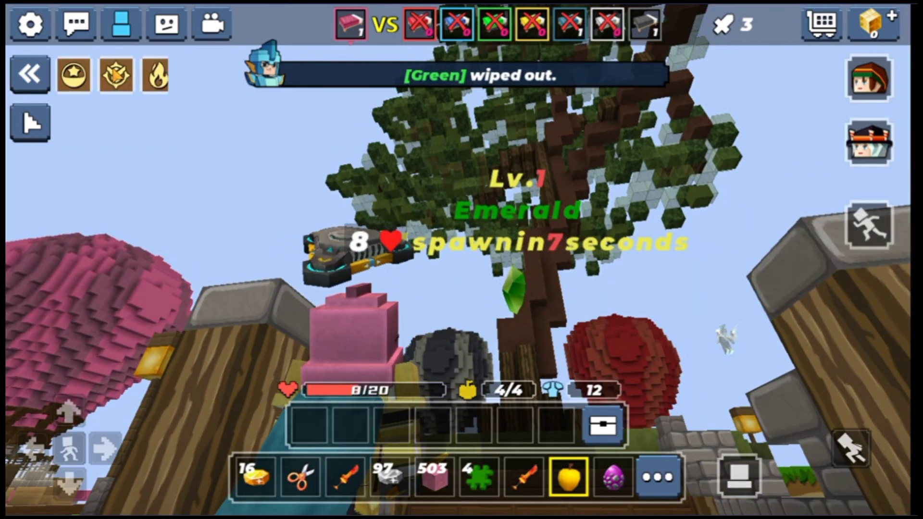
pyautogui.click(196, 78)
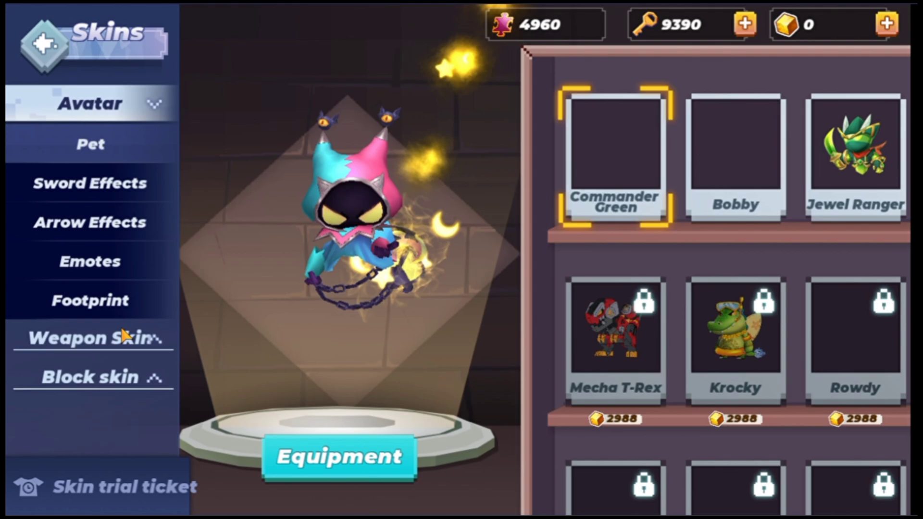
pyautogui.click(118, 335)
pyautogui.click(128, 220)
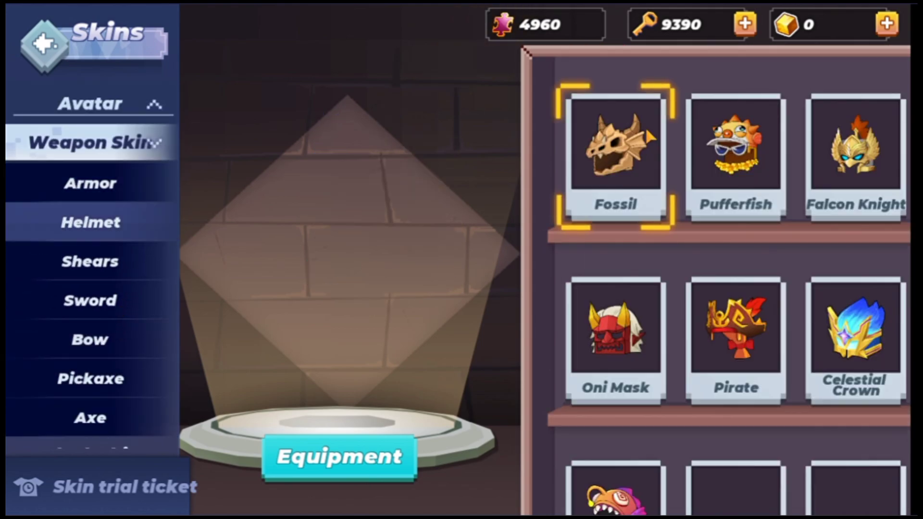
pyautogui.moveTo(802, 317); pyautogui.dragTo(802, 58)
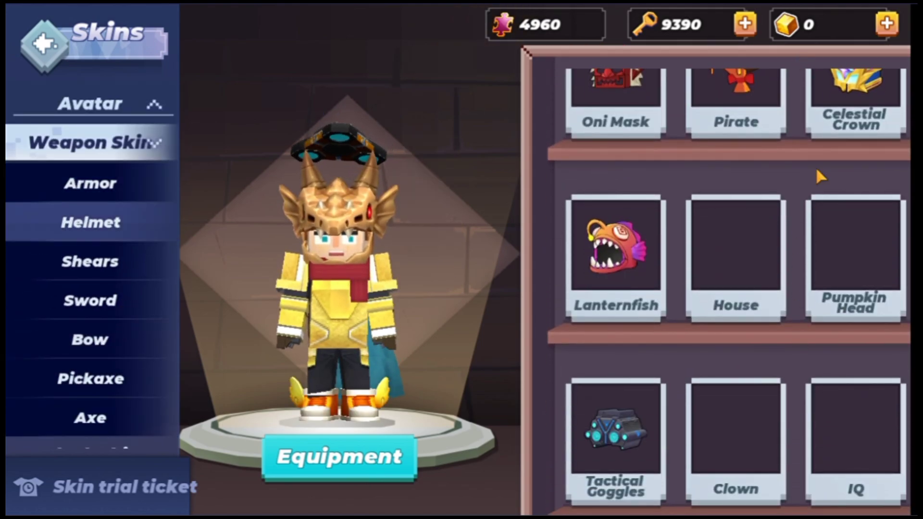